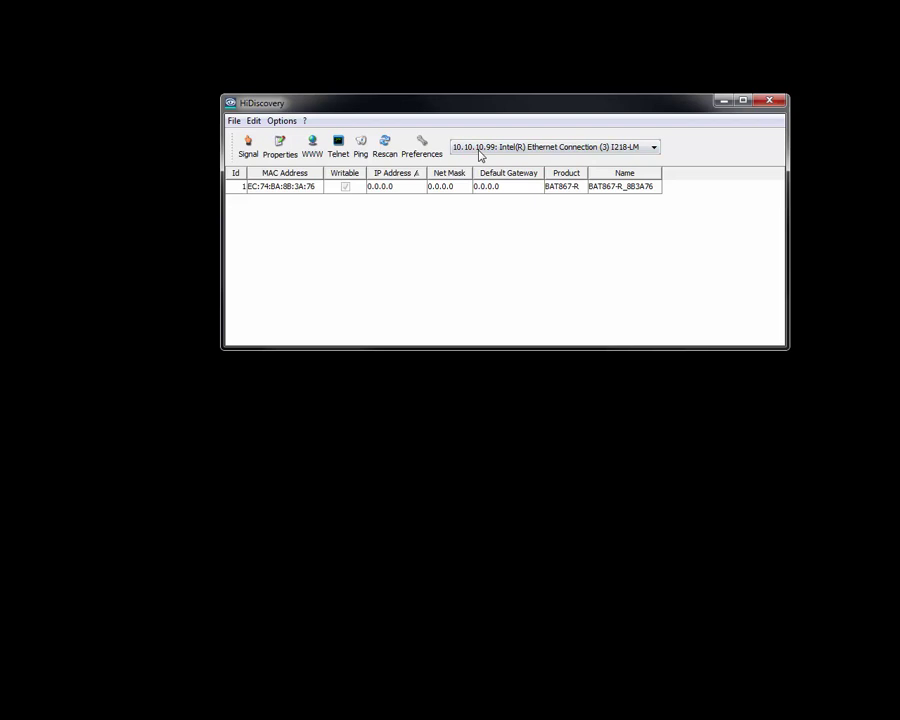
Scan with HiDiscovery on the 10.10.10.99 Ethernet adapter to find the BAT867-R
click(481, 152)
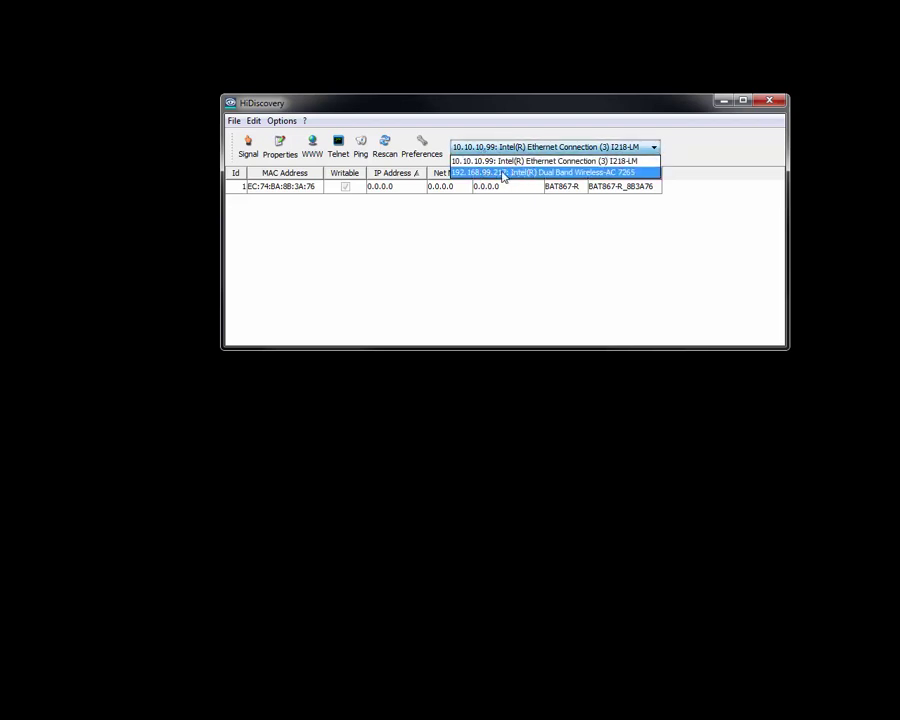
click(493, 163)
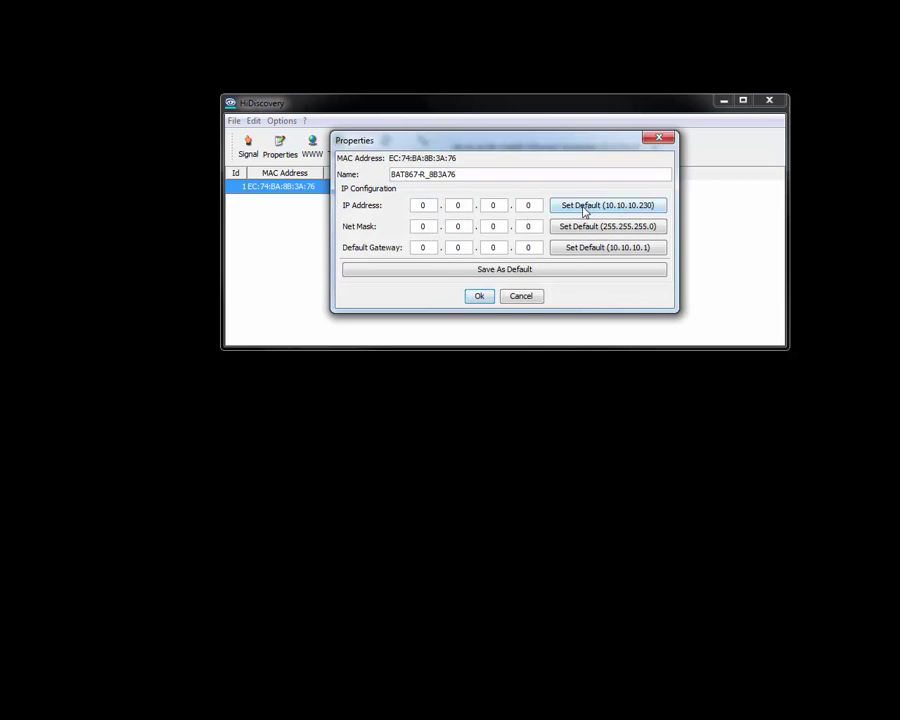
Fill in the default IP and net mask, change the last IP octet to 222, and apply
click(585, 206)
click(576, 227)
click(528, 205)
text(222)
click(481, 304)
Reapply the IP settings after the warning, then rescan to show 10.10.10.222 and 255.255.255.0
click(503, 243)
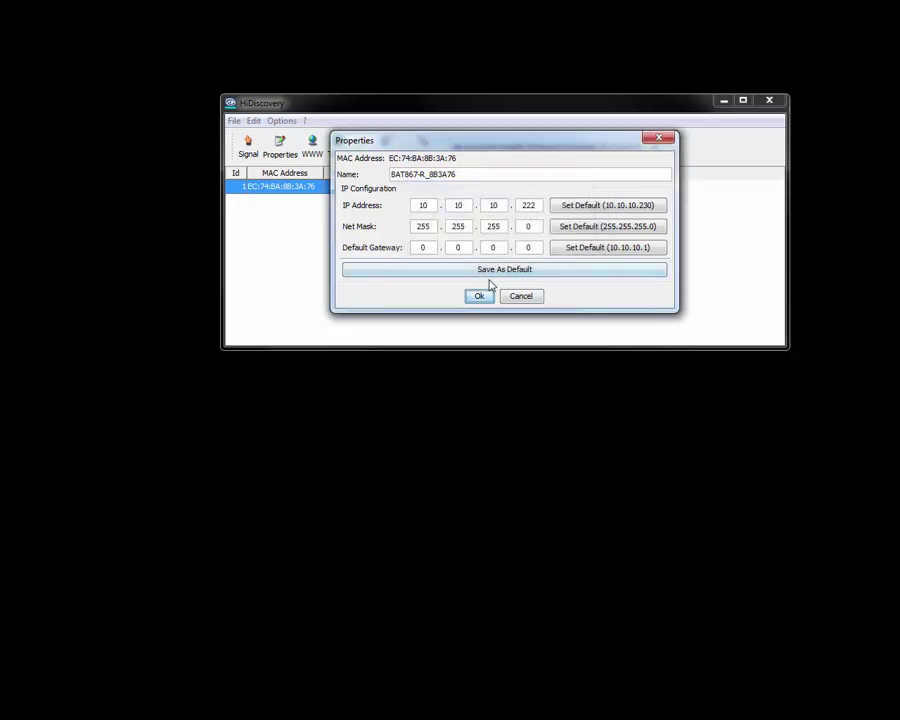
click(479, 297)
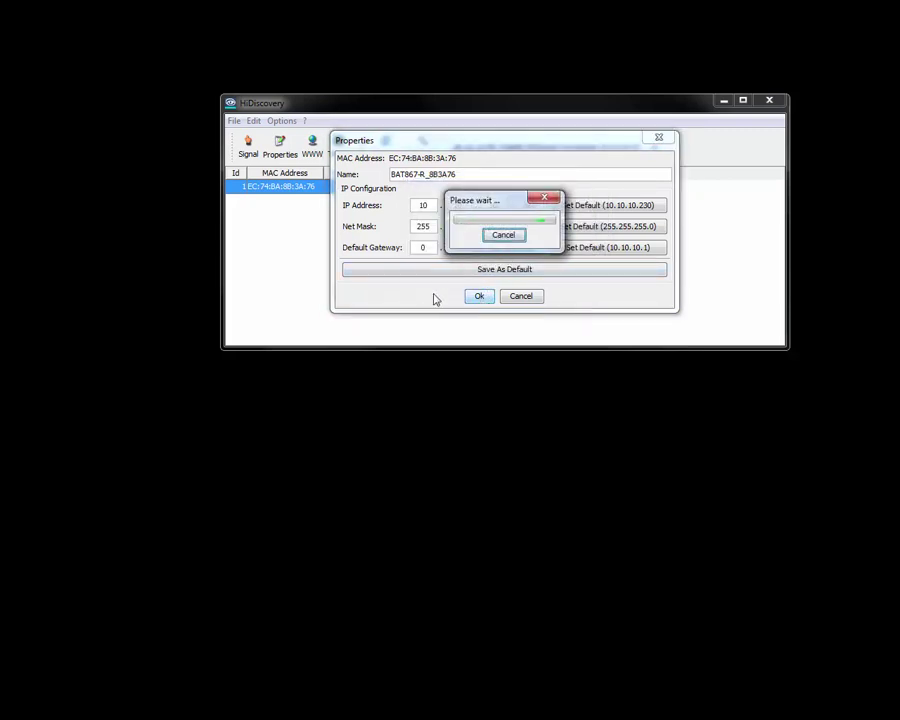
click(512, 237)
click(525, 297)
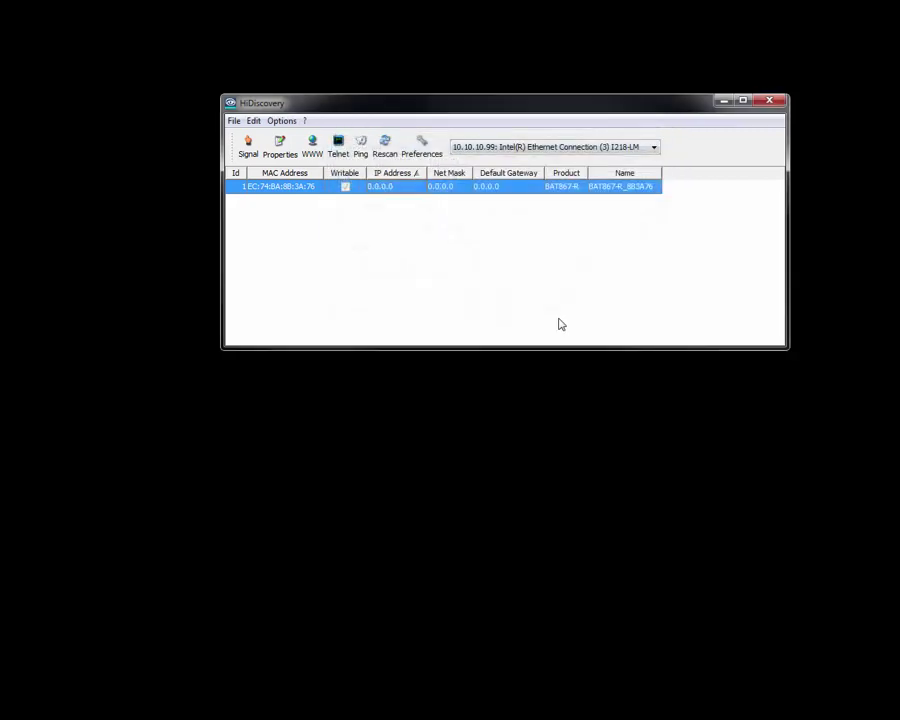
click(386, 150)
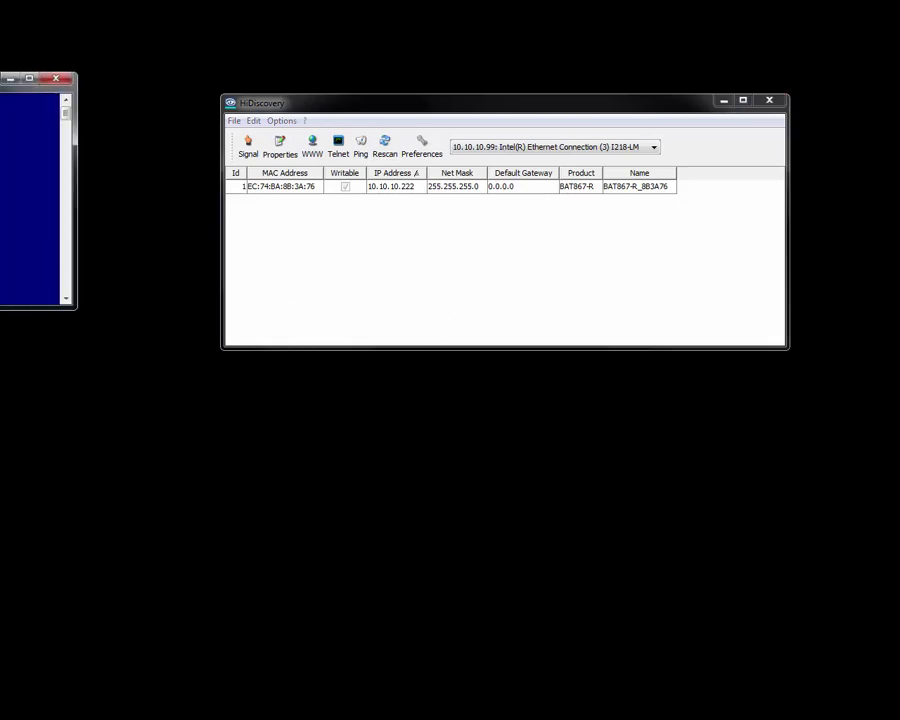
Ping 10.10.10.222 from Command Prompt and check that the access point replies
drag(0, 80, 538, 267)
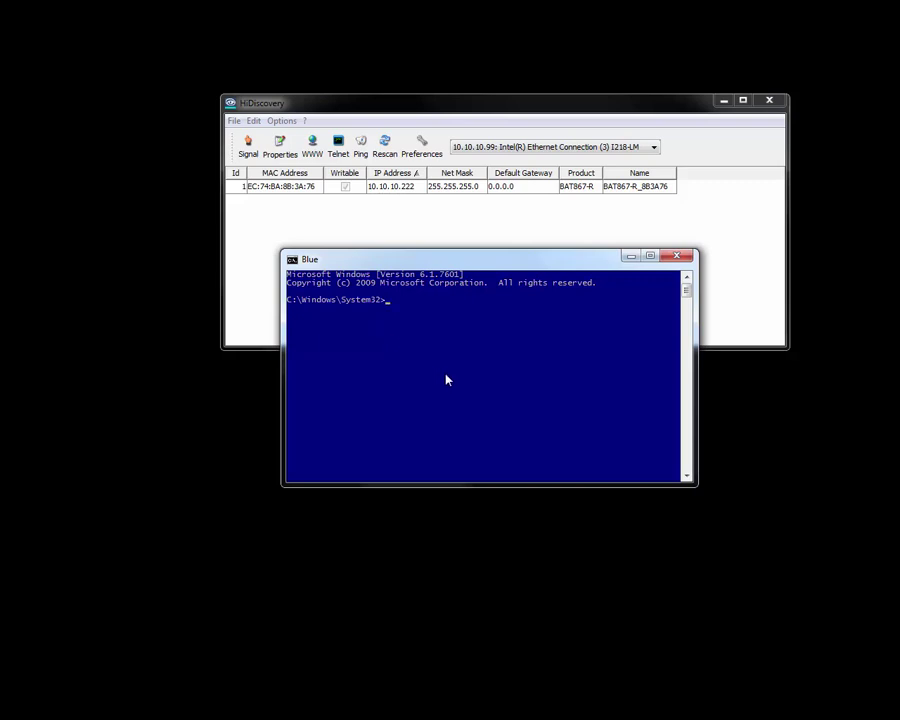
text(ping 10.10.10.222)
key(Return)
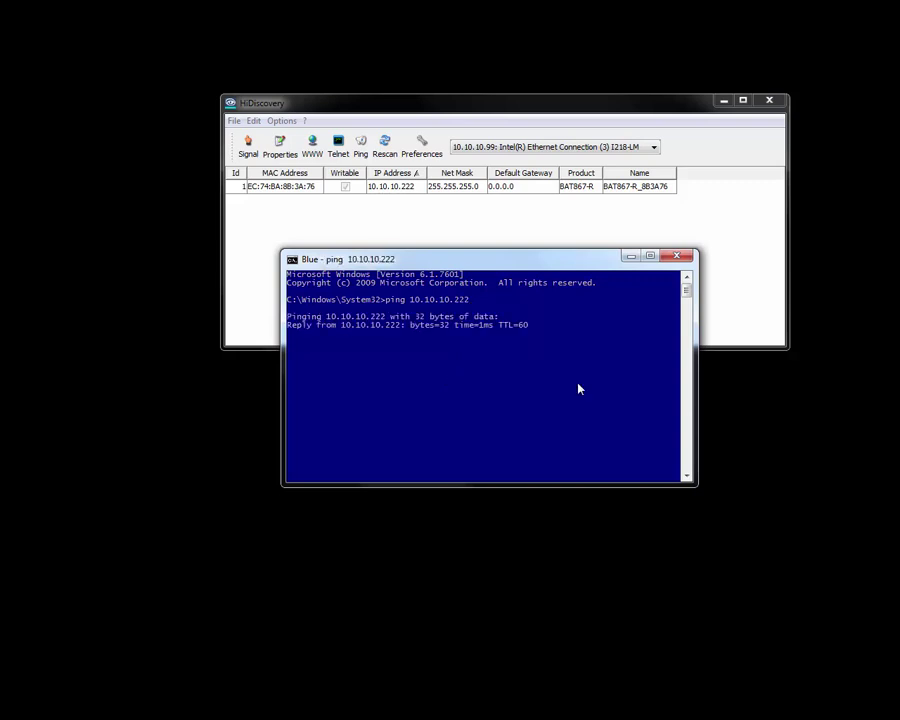
click(685, 260)
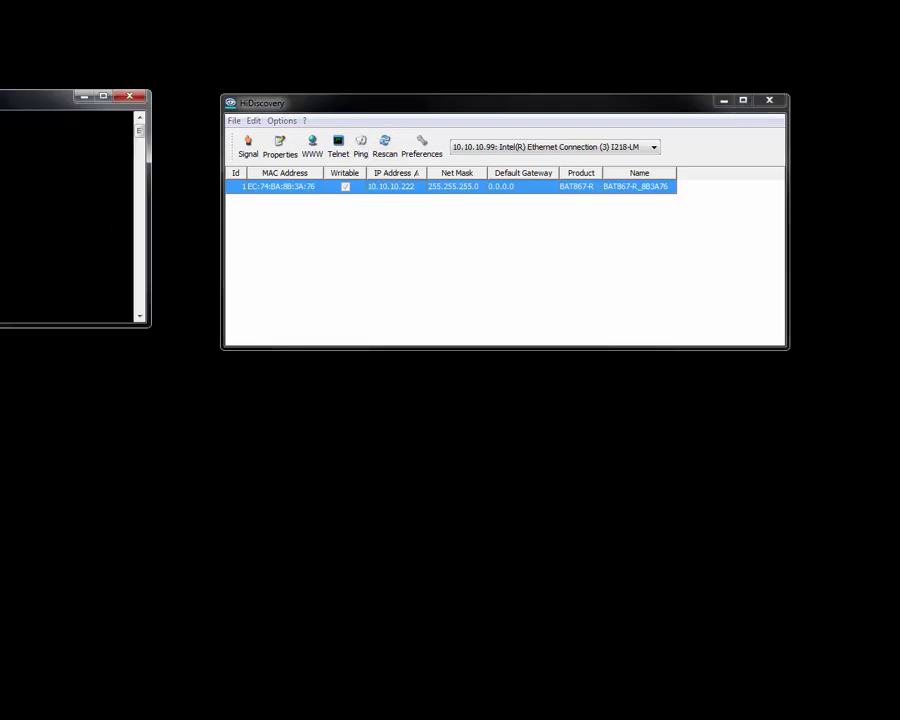
drag(50, 97, 487, 194)
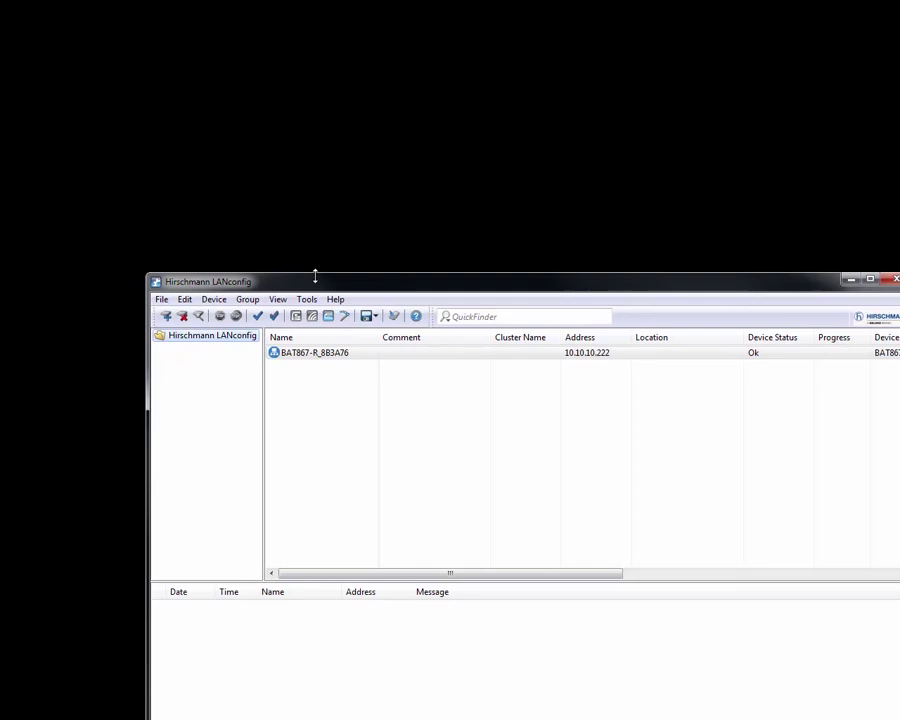
Delete the existing BAT867-R entry from the LANconfig device list
drag(314, 272, 248, 126)
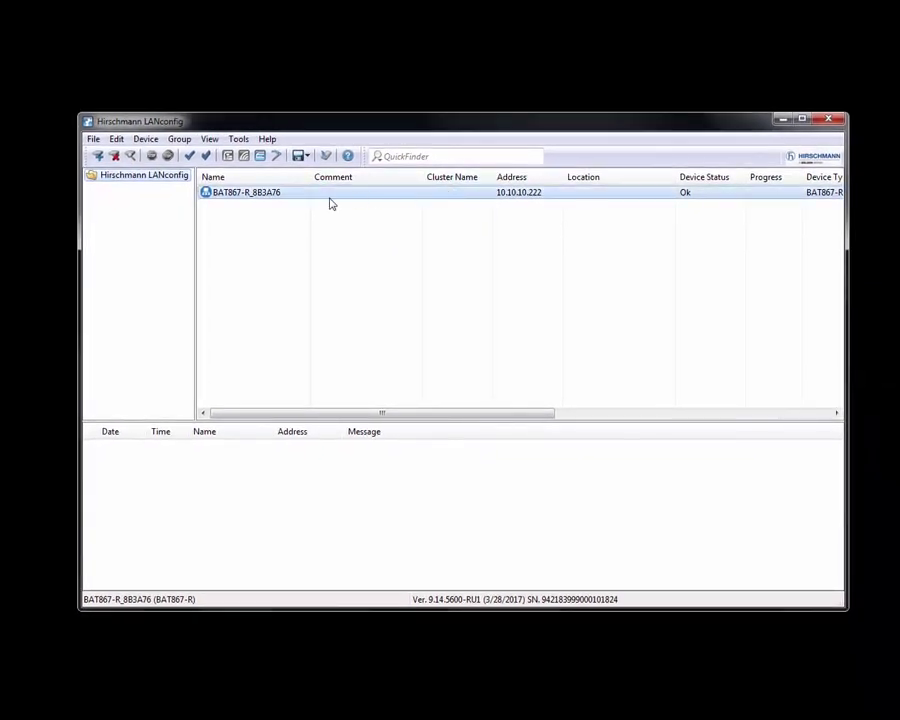
right_click(297, 199)
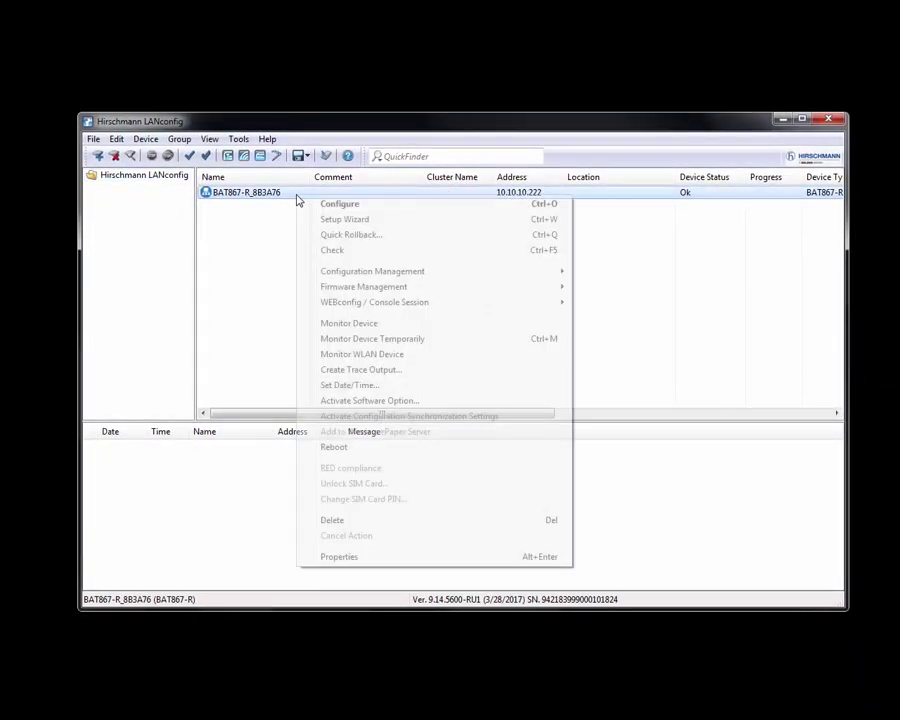
click(336, 521)
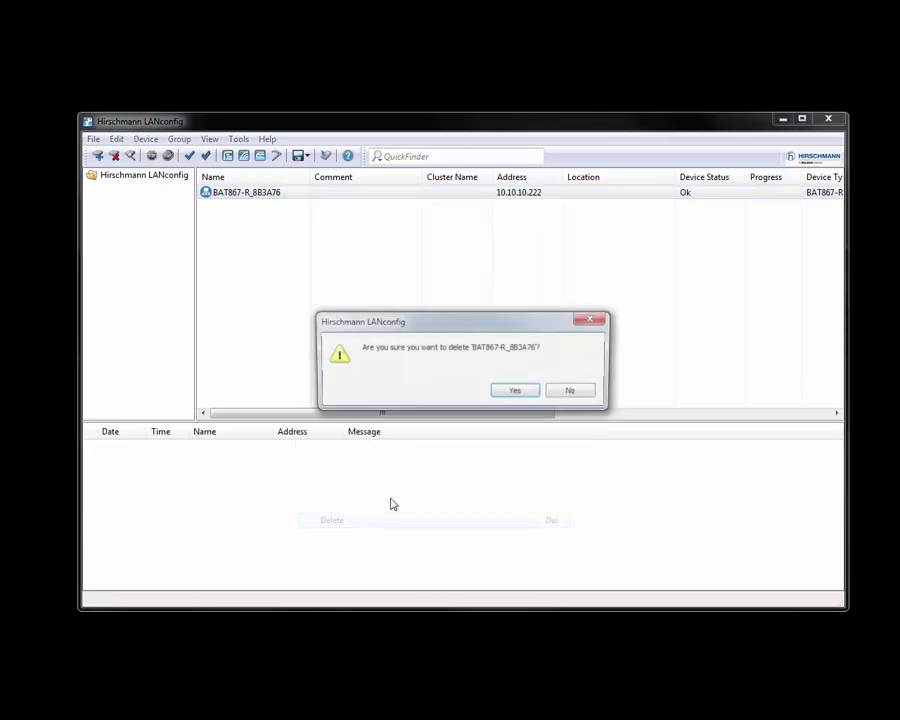
click(516, 392)
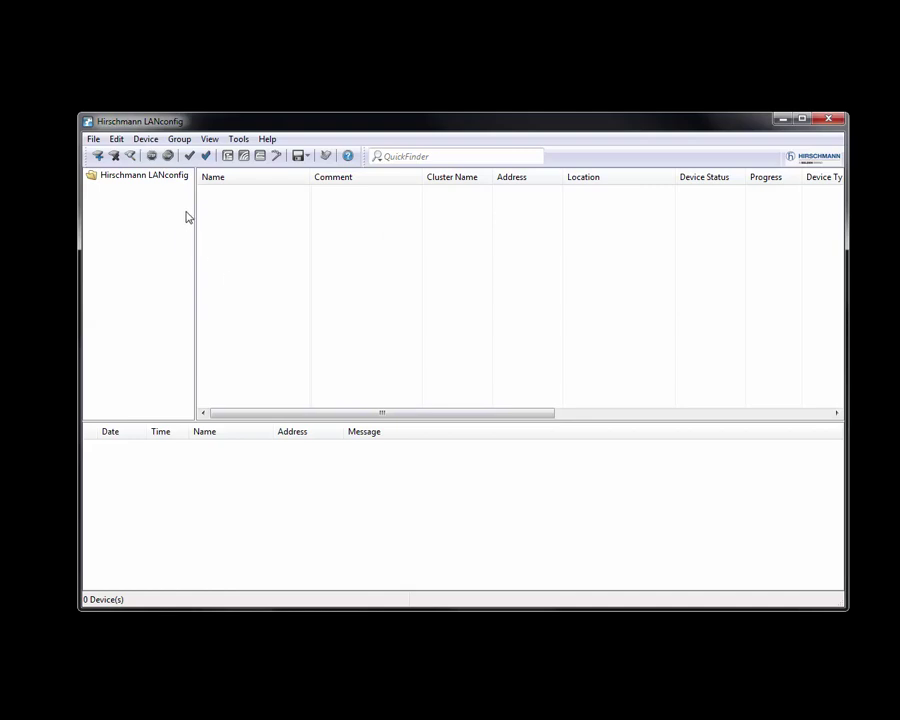
Search the network and add only BAT867-R_8B3A76, leaving BAT54R out
click(131, 158)
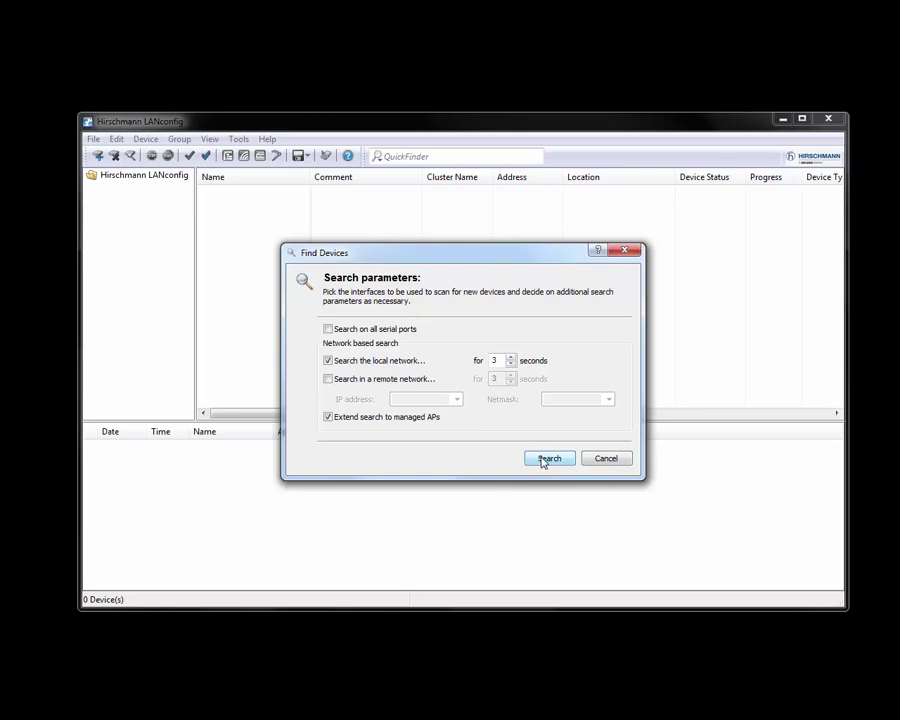
click(547, 460)
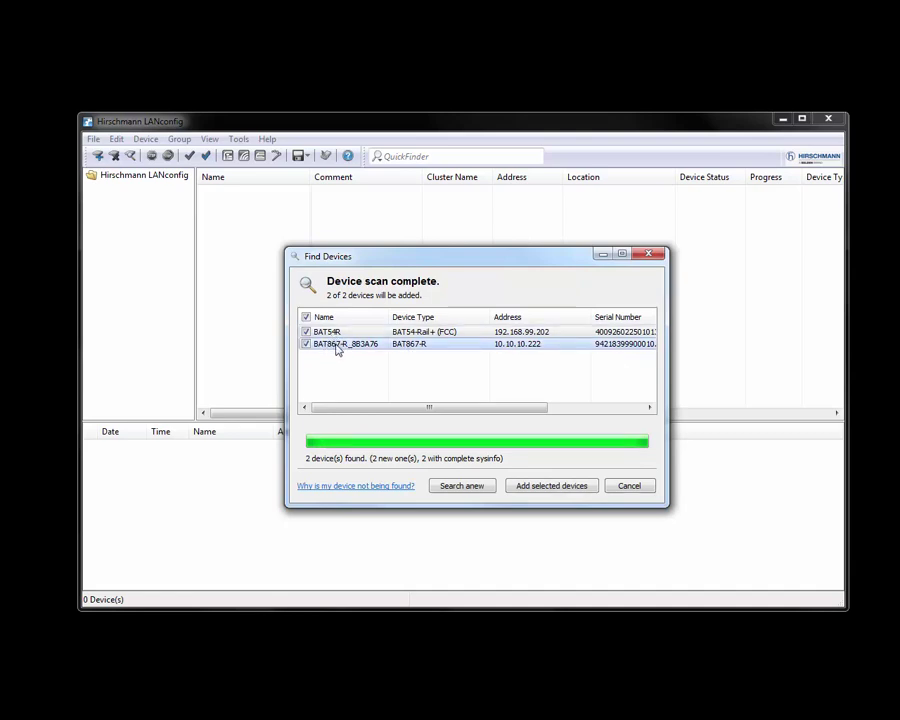
click(306, 331)
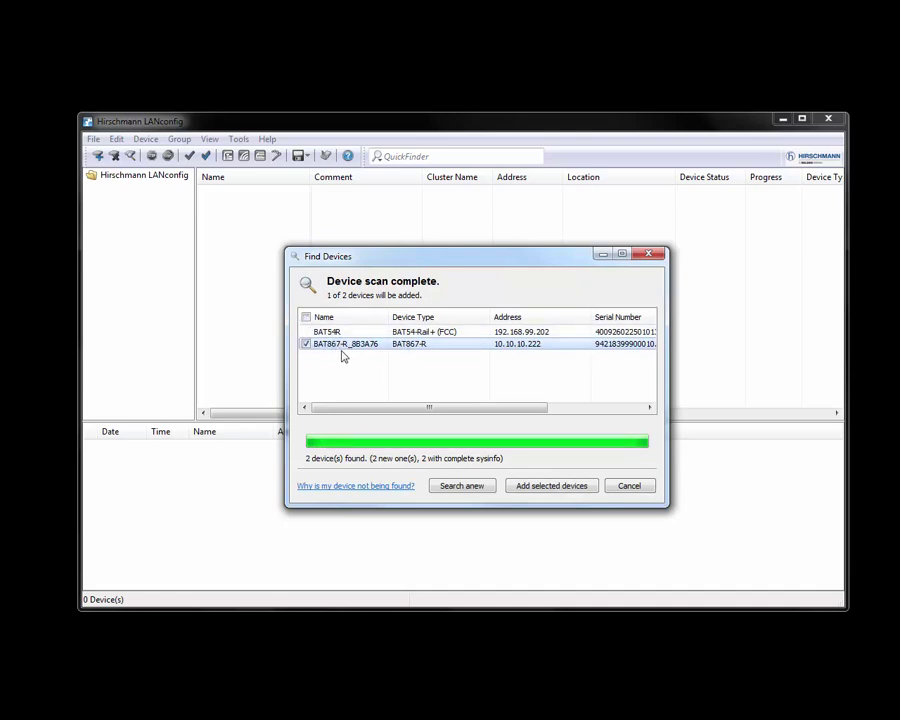
click(550, 487)
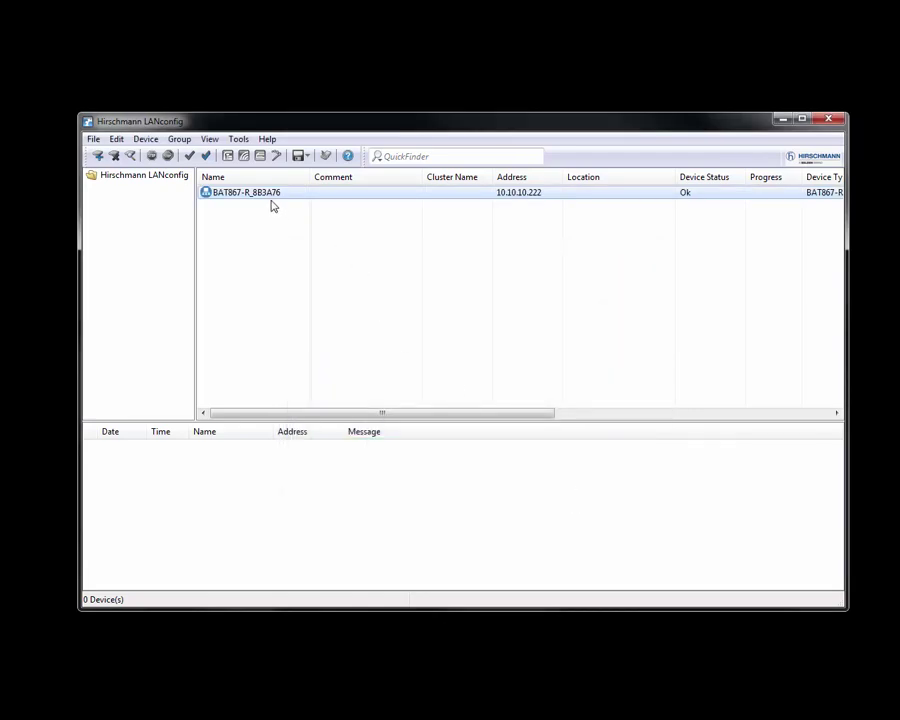
Open BAT867-R_8B3A76's configuration, logging in with the administrator password
right_click(269, 197)
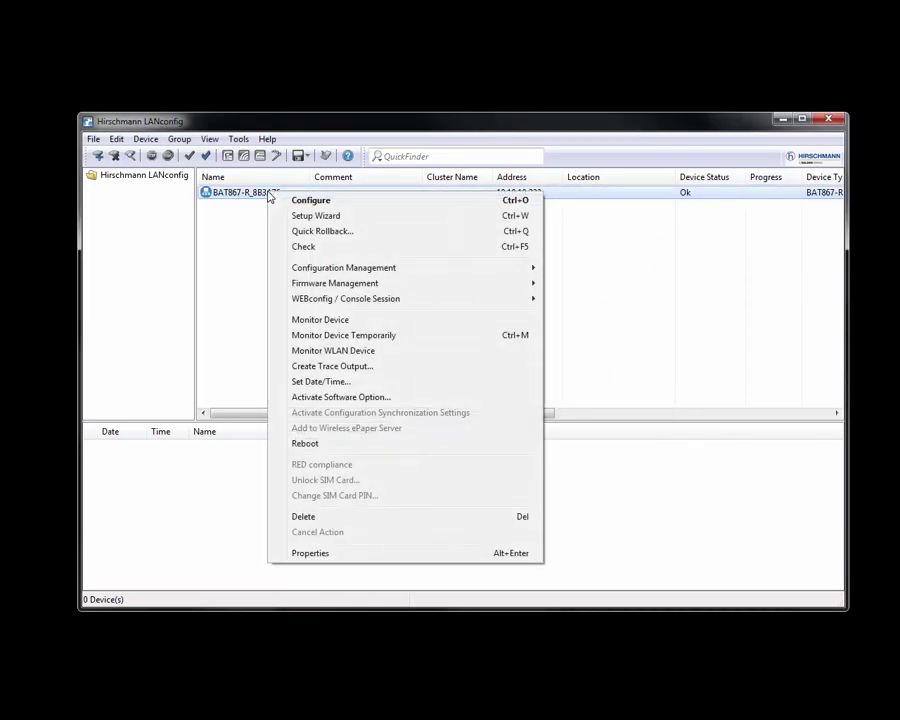
click(320, 206)
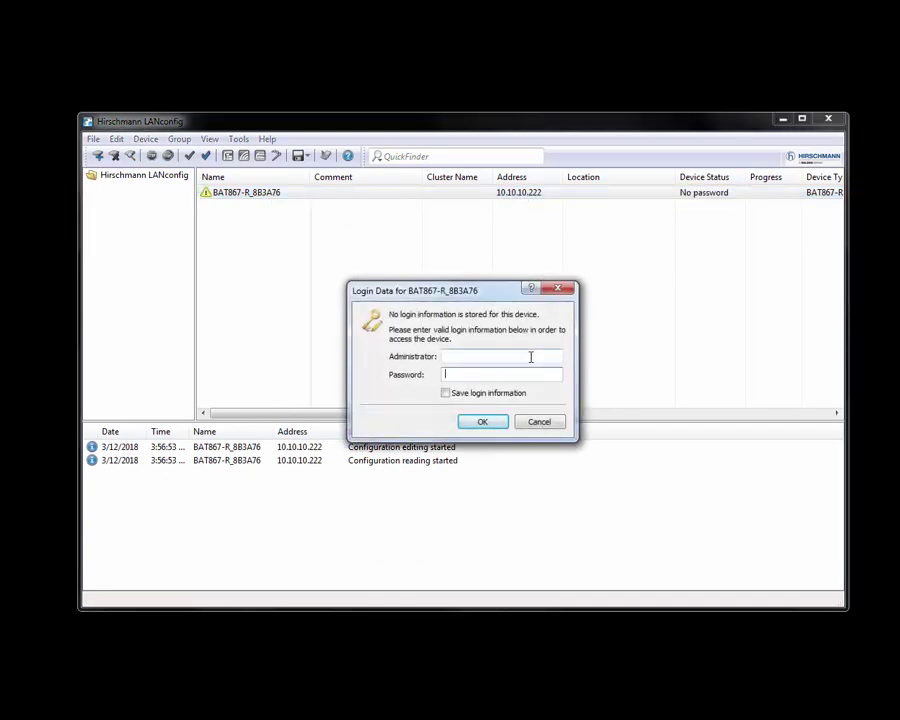
text(p)
key(Return)
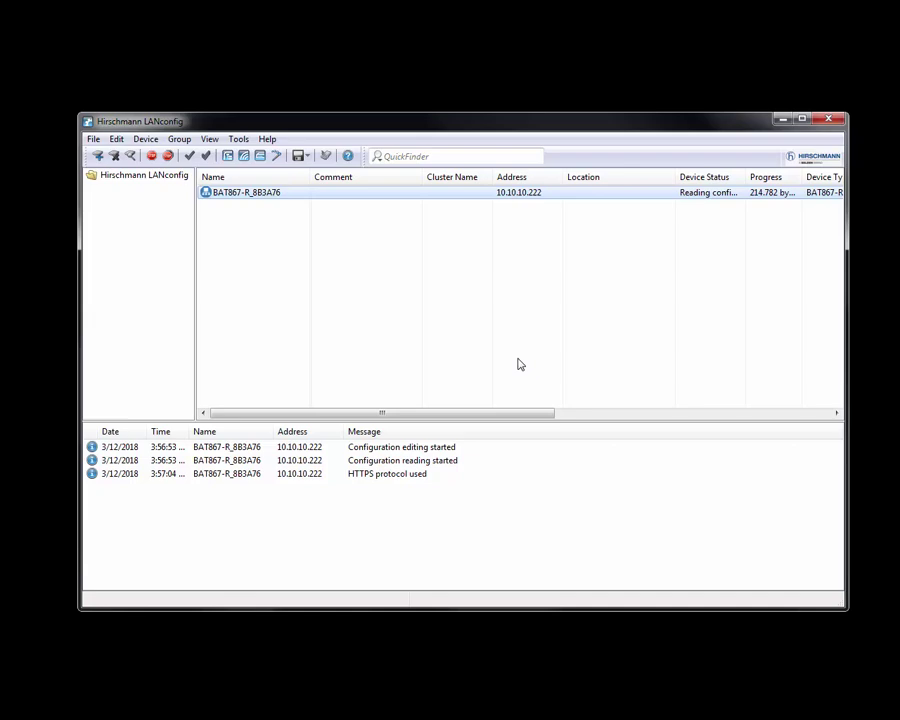
drag(60, 110, 520, 95)
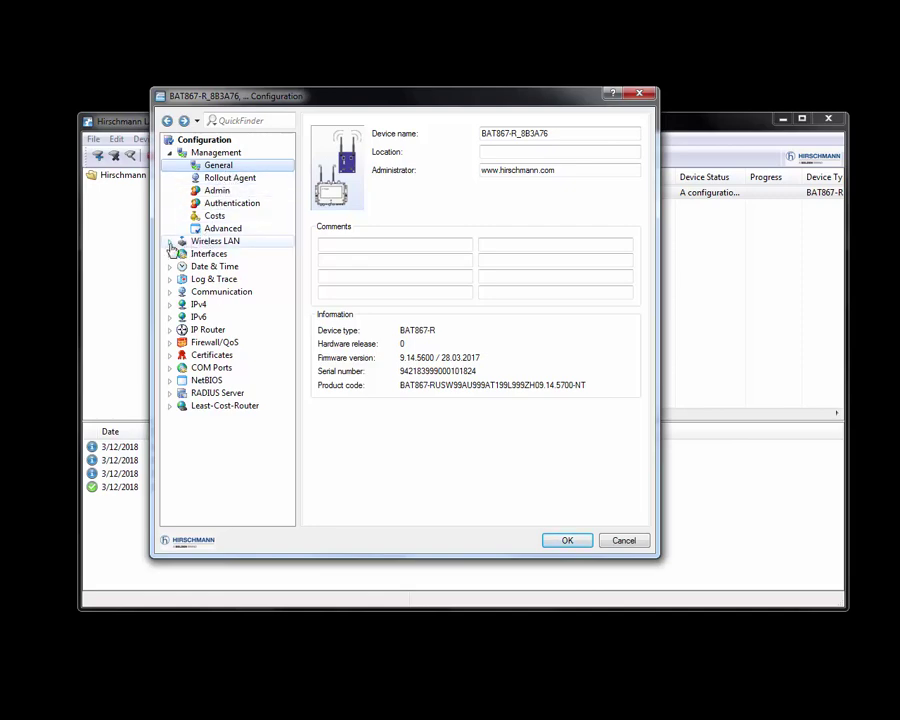
Under Wireless LAN > General, set WLAN interface 1 to Access point mode and view Radio settings
click(185, 243)
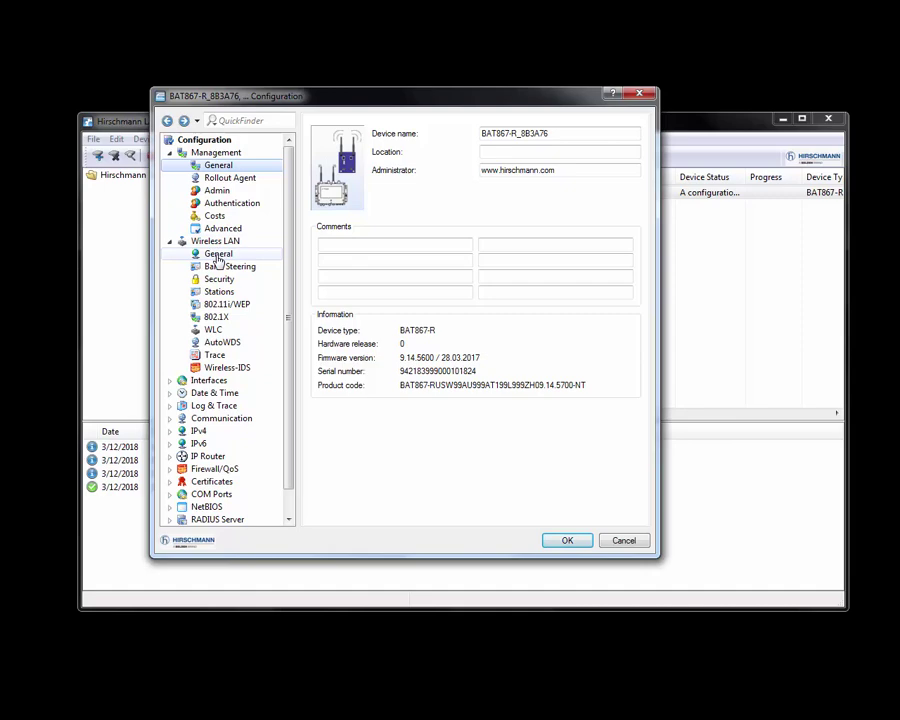
click(217, 255)
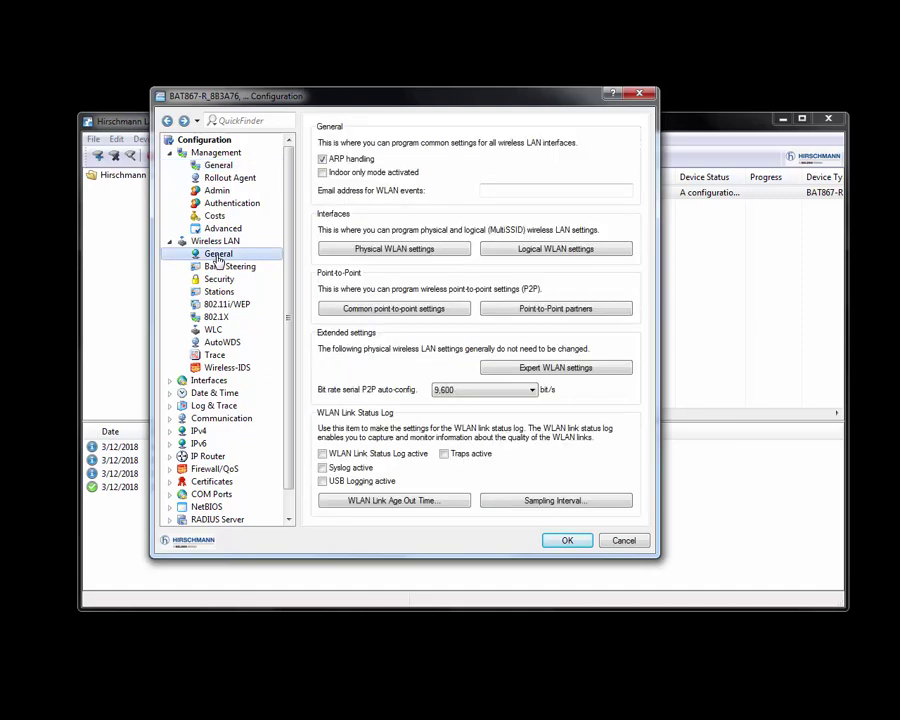
click(418, 255)
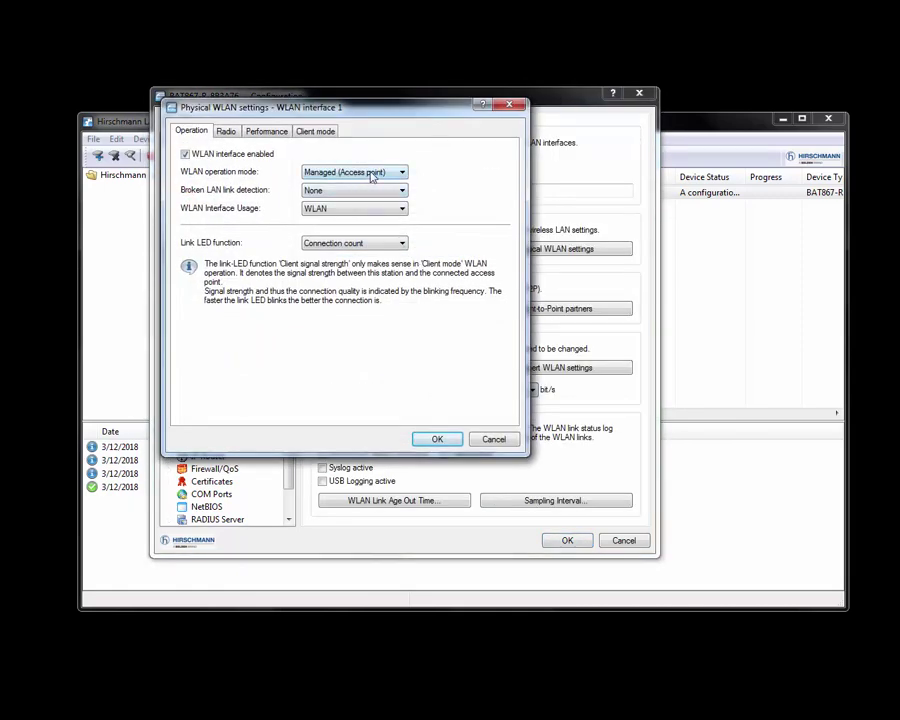
click(372, 173)
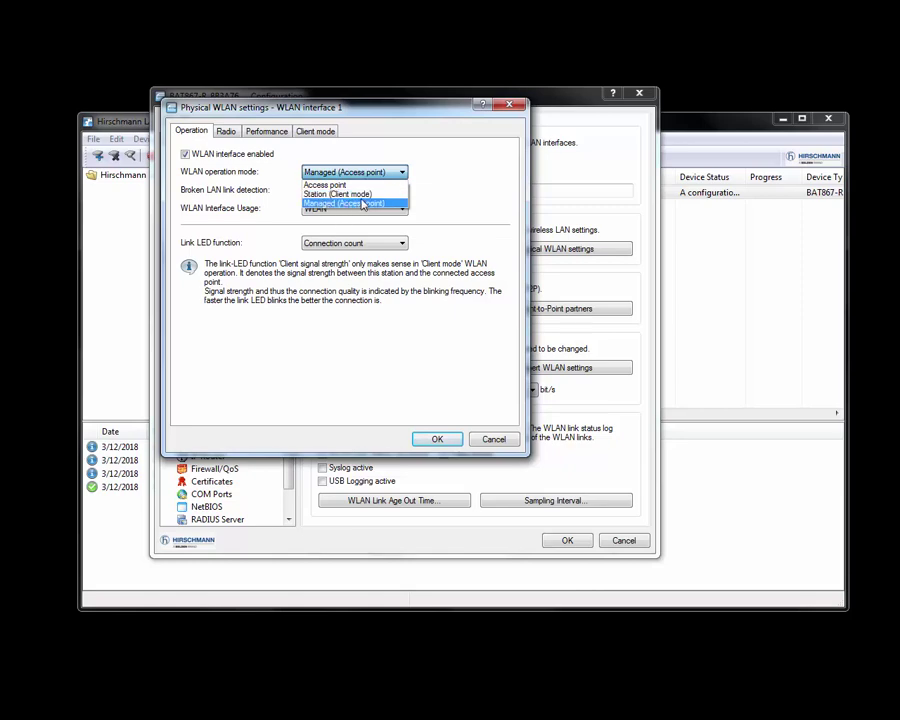
click(338, 186)
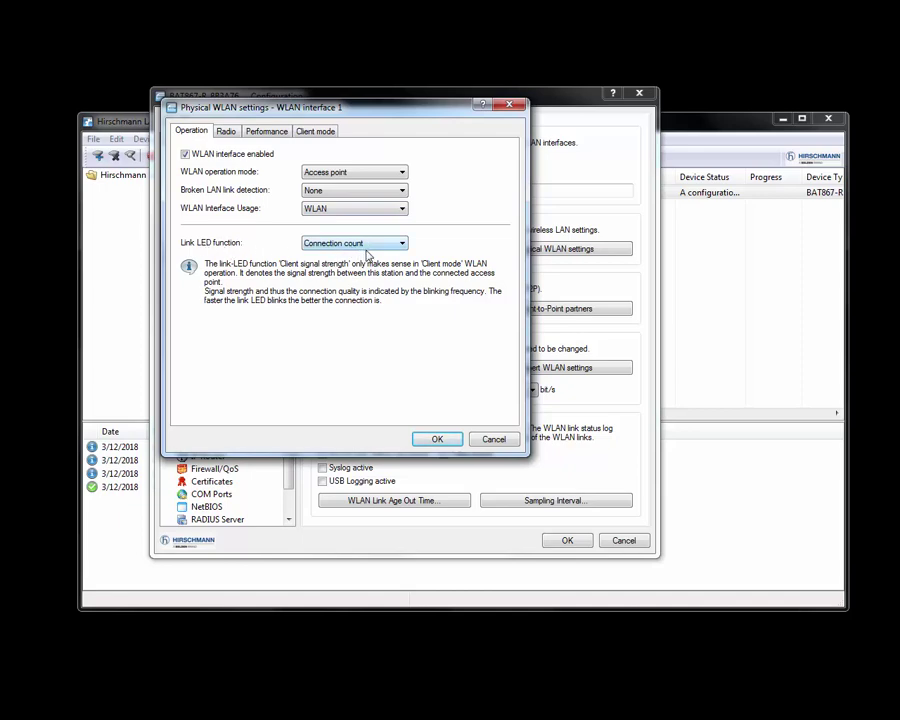
click(220, 133)
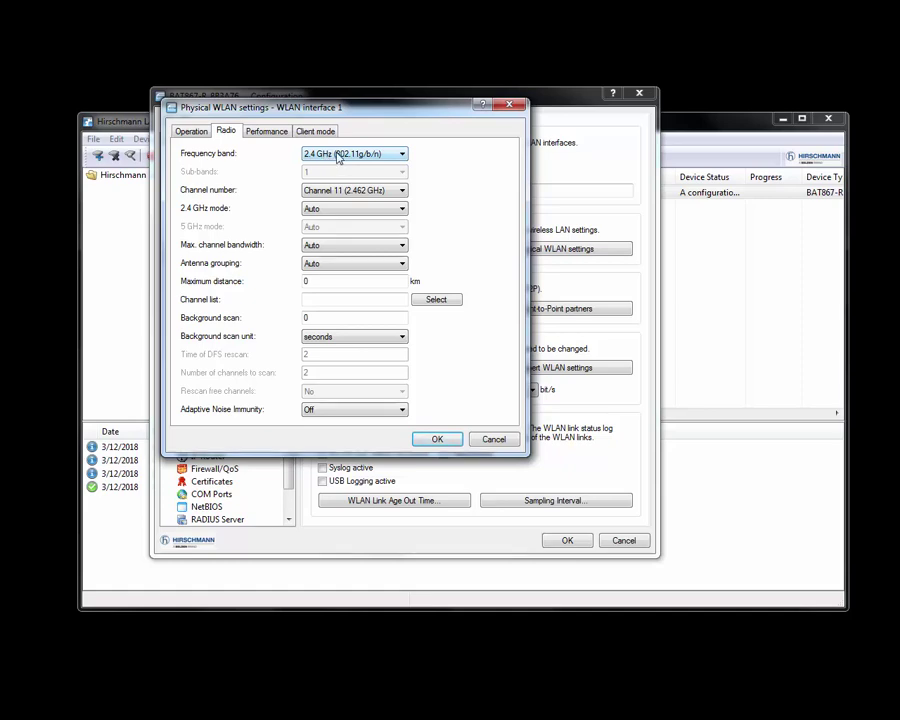
Keep channel 11 and set the antenna grouping to Antenna 1
click(353, 195)
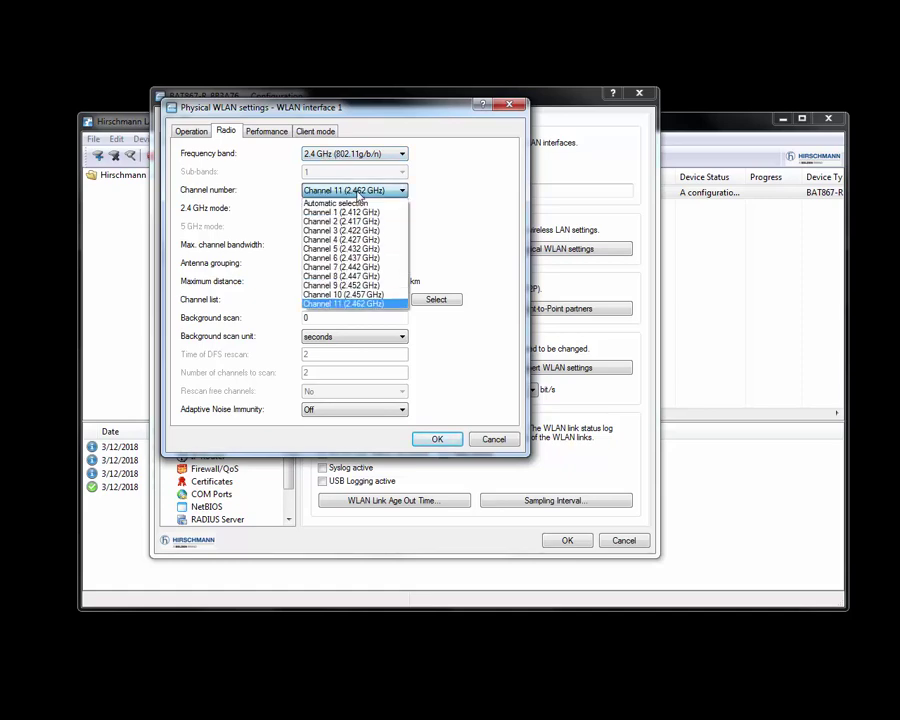
click(374, 305)
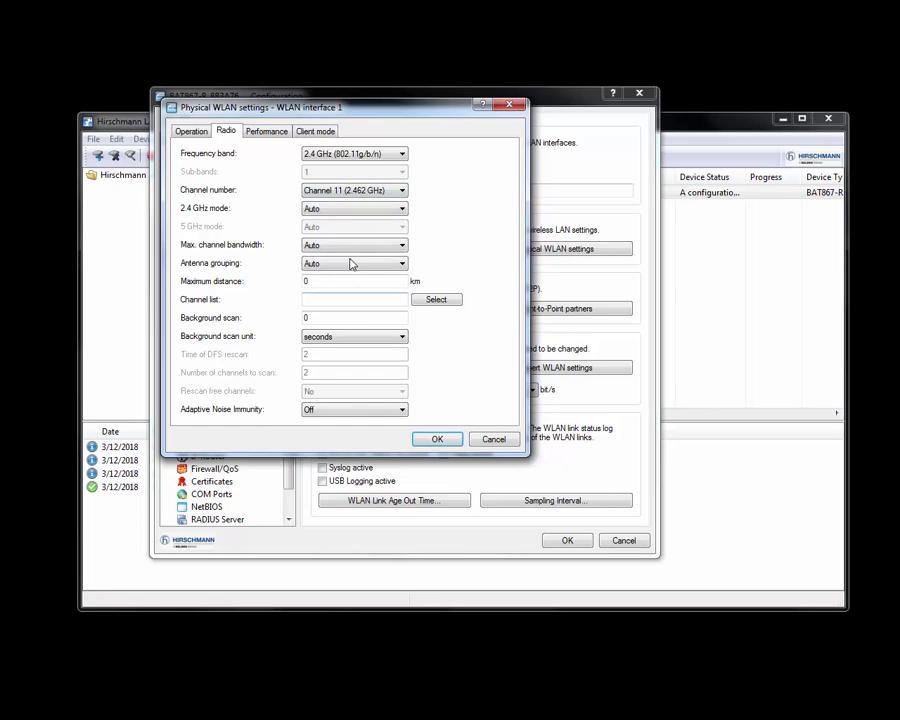
click(327, 207)
click(320, 247)
click(318, 266)
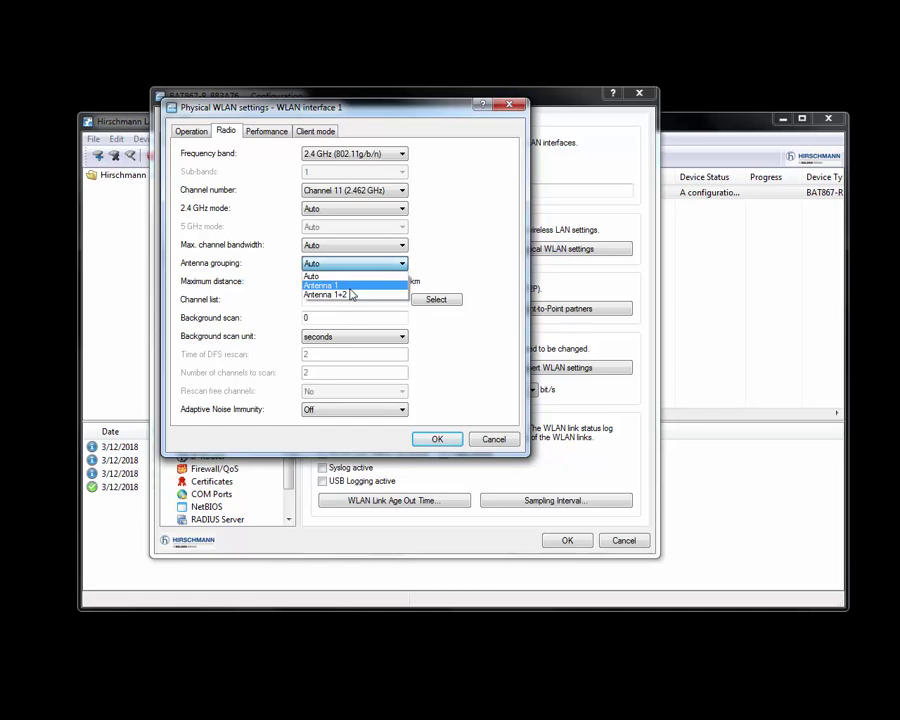
click(350, 289)
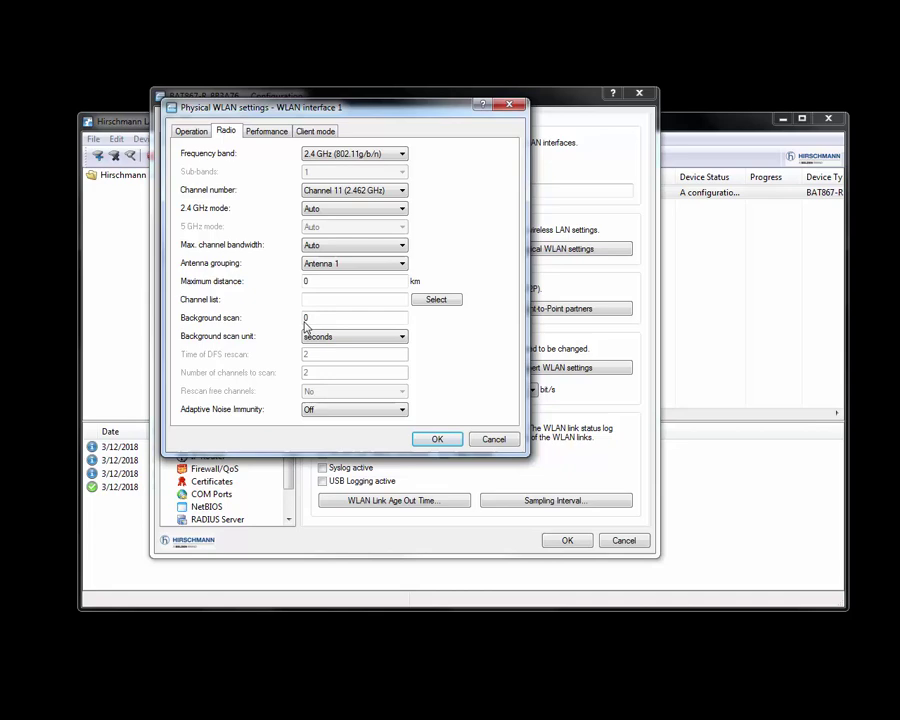
Review the Performance and Client mode tabs and accept the physical WLAN settings
click(264, 134)
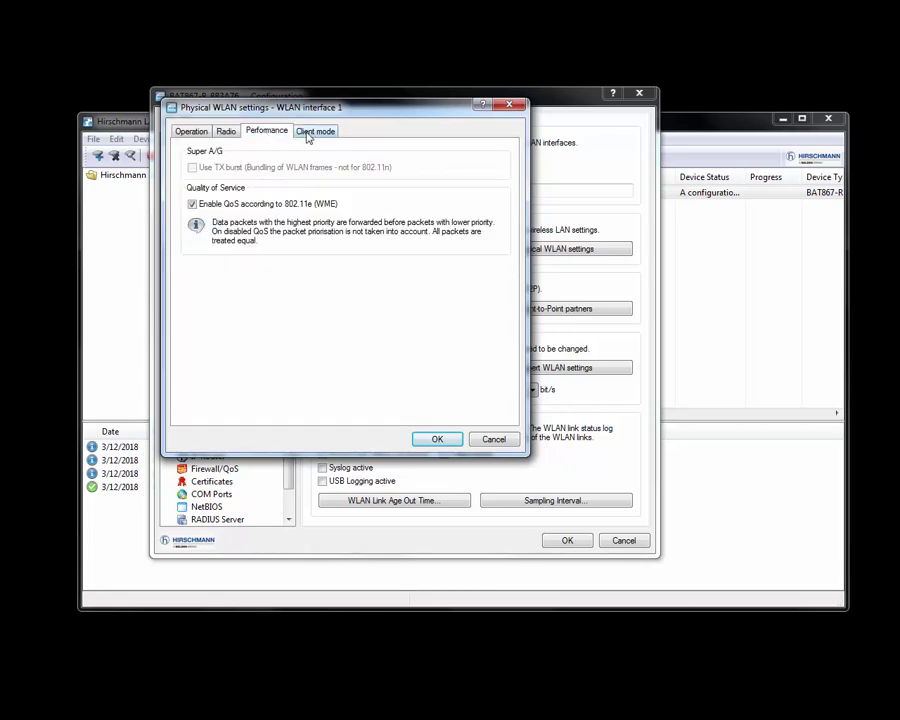
click(312, 133)
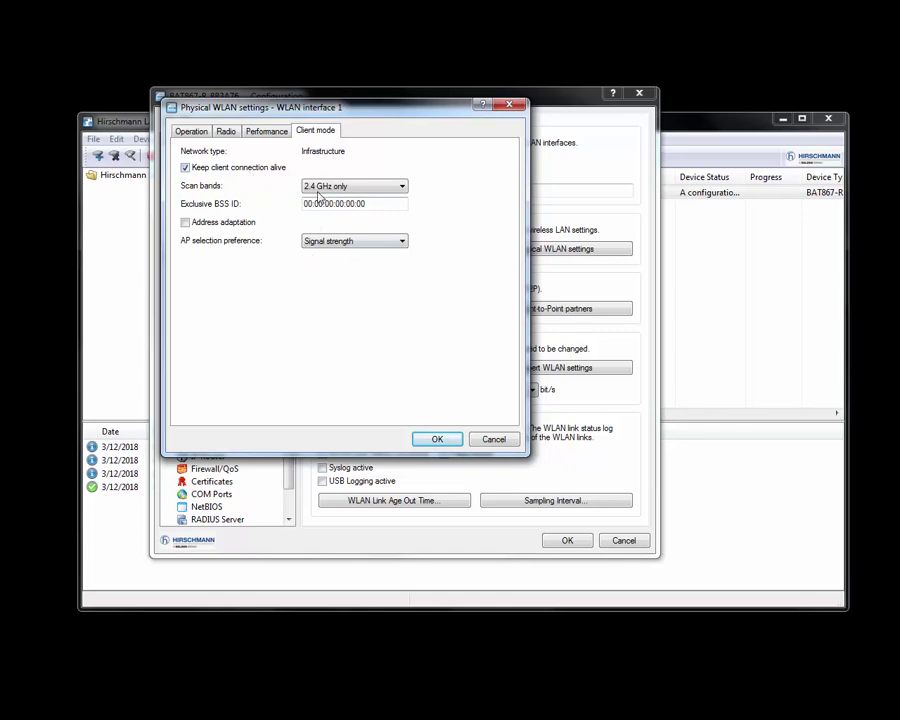
click(438, 441)
click(520, 250)
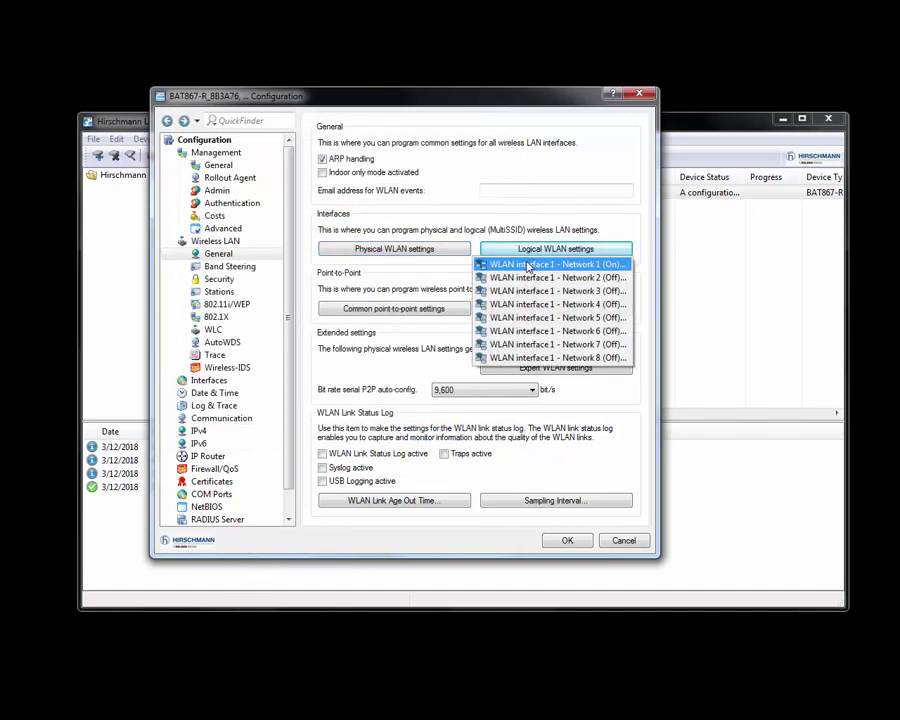
Change WLAN interface 1 Network 1's SSID from HIRSCHMANN to MY_WLAN and confirm
click(528, 266)
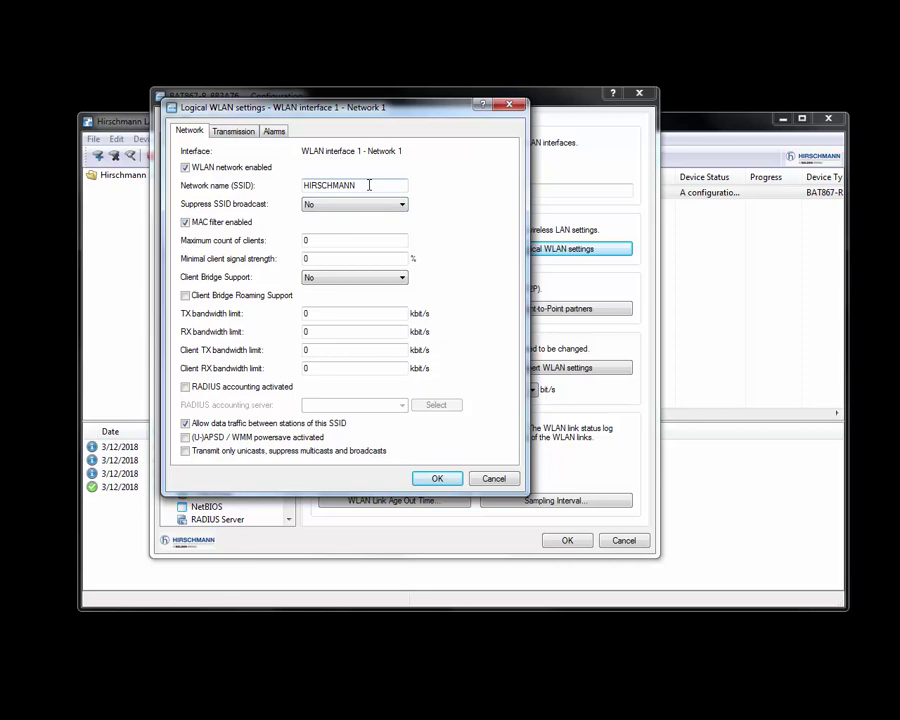
drag(368, 186, 258, 183)
text(MY_WLAN)
key(Tab)
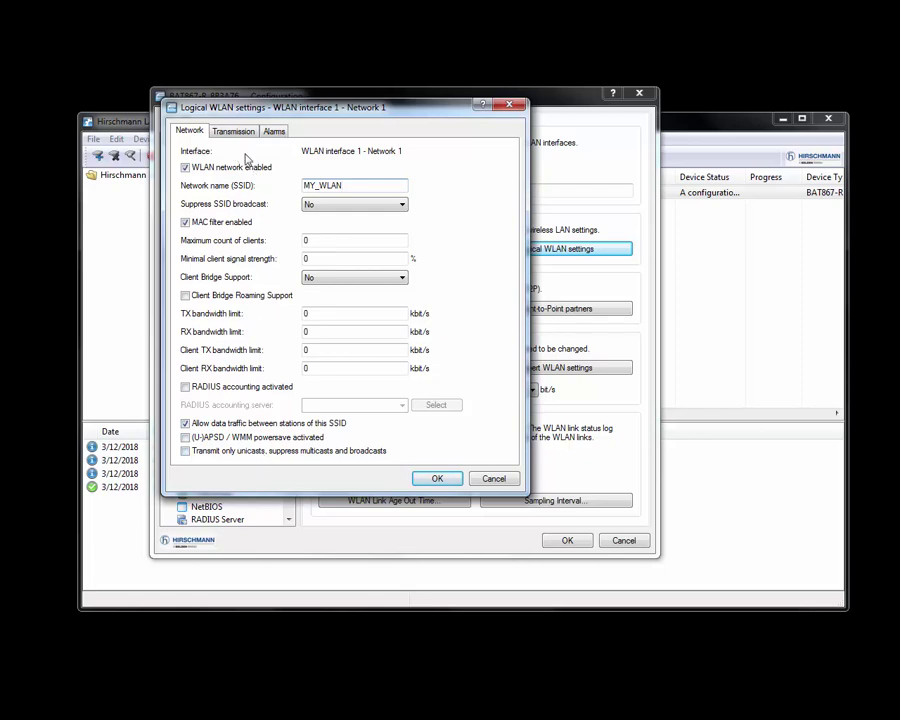
click(237, 131)
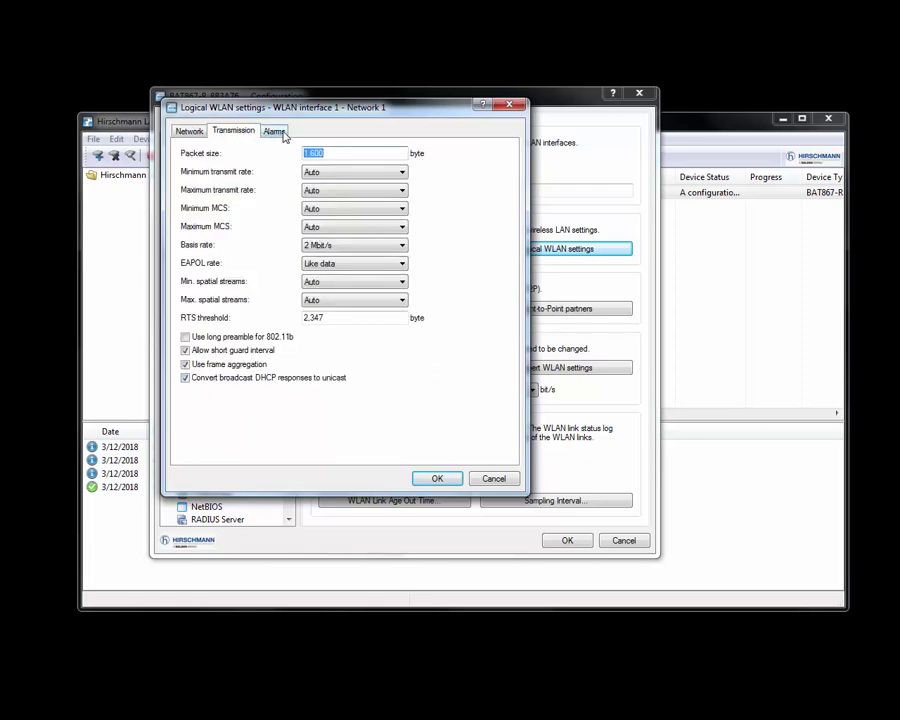
click(282, 134)
click(447, 479)
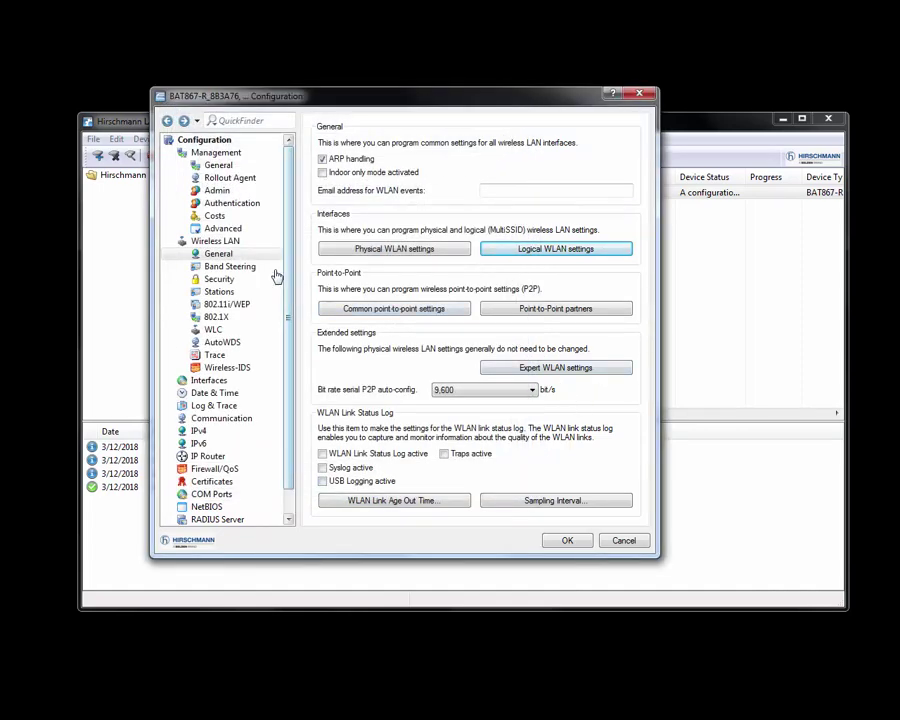
Replace Network 1's generated WPA2-PSK passphrase with a custom passphrase and close the WPA table
click(226, 306)
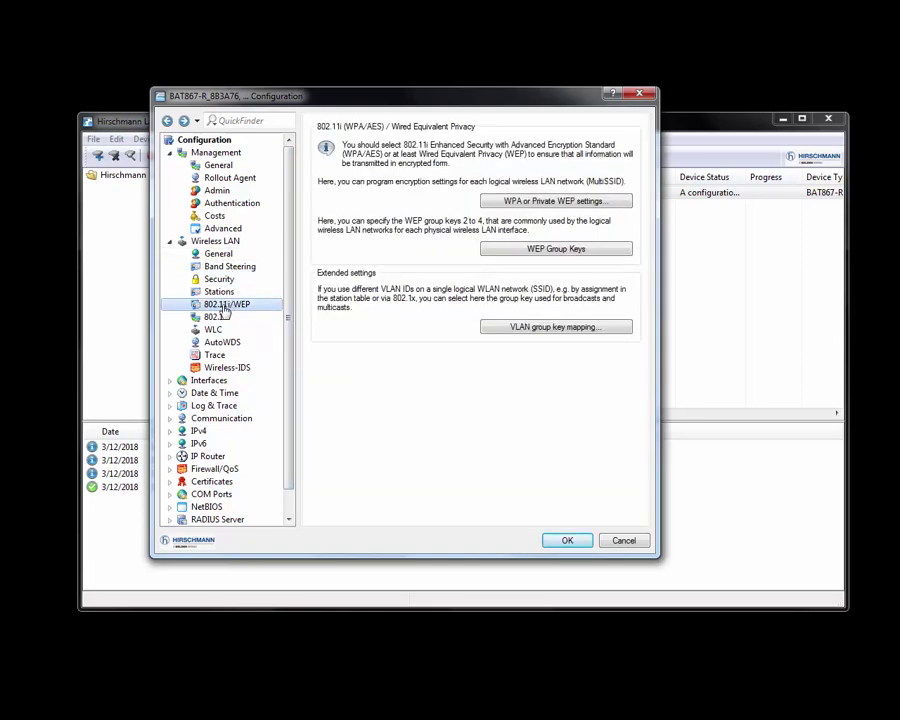
click(512, 201)
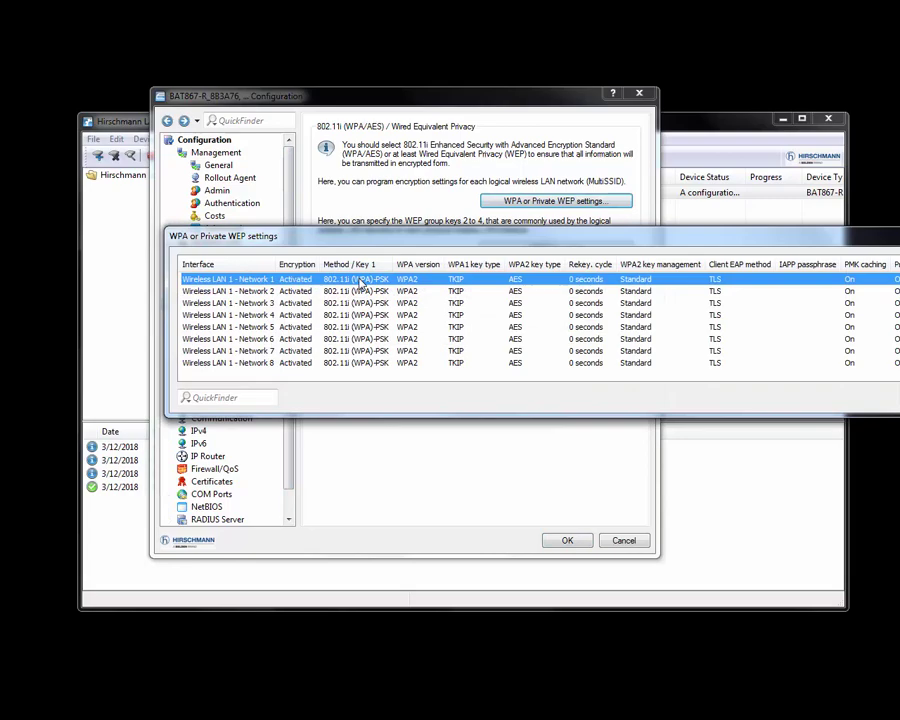
double_click(360, 283)
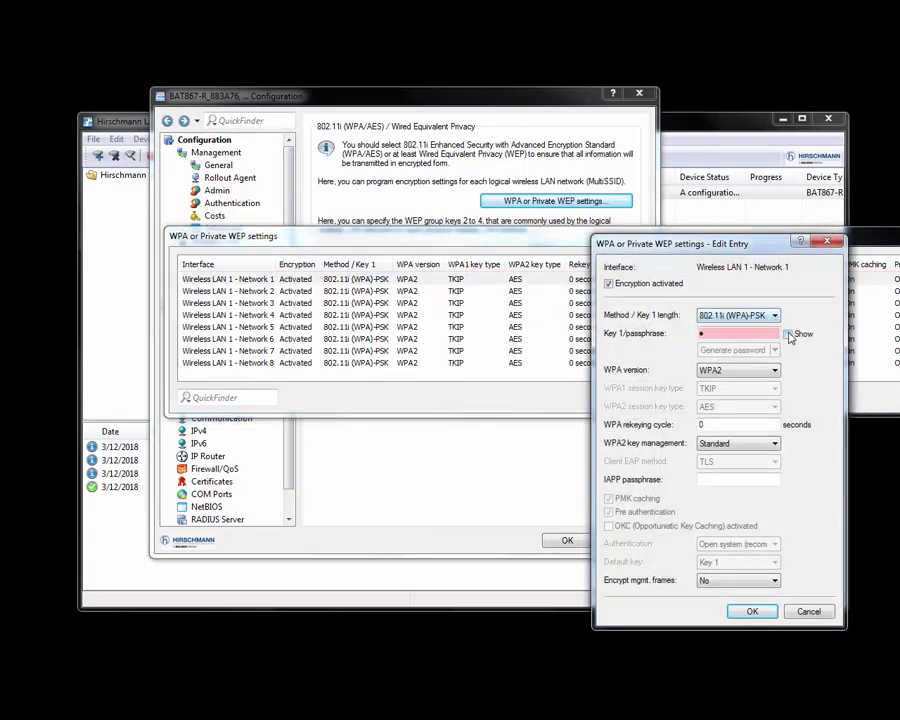
click(788, 333)
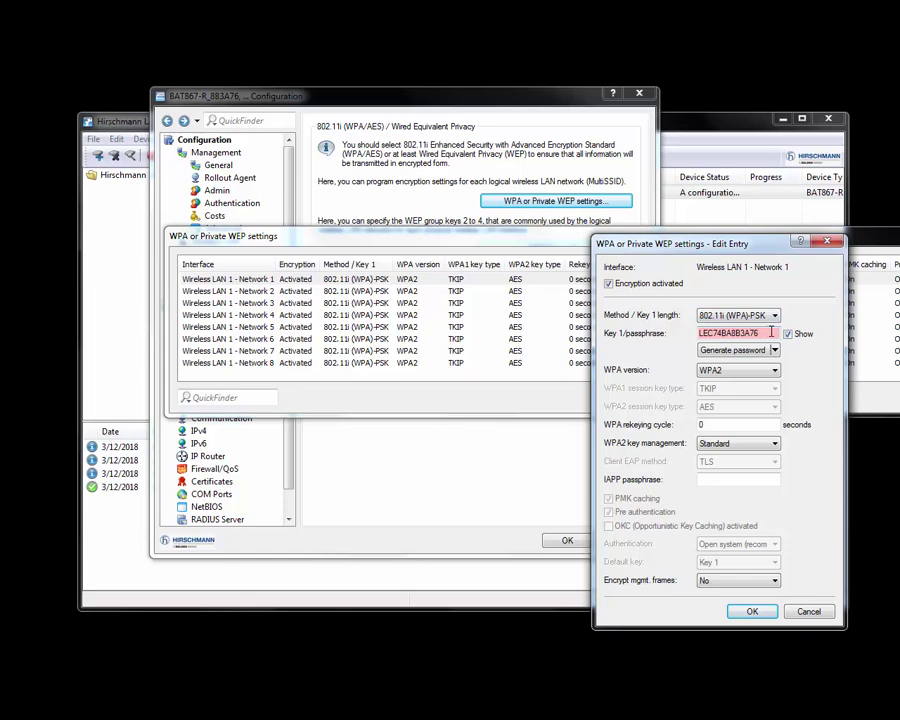
drag(771, 333, 681, 328)
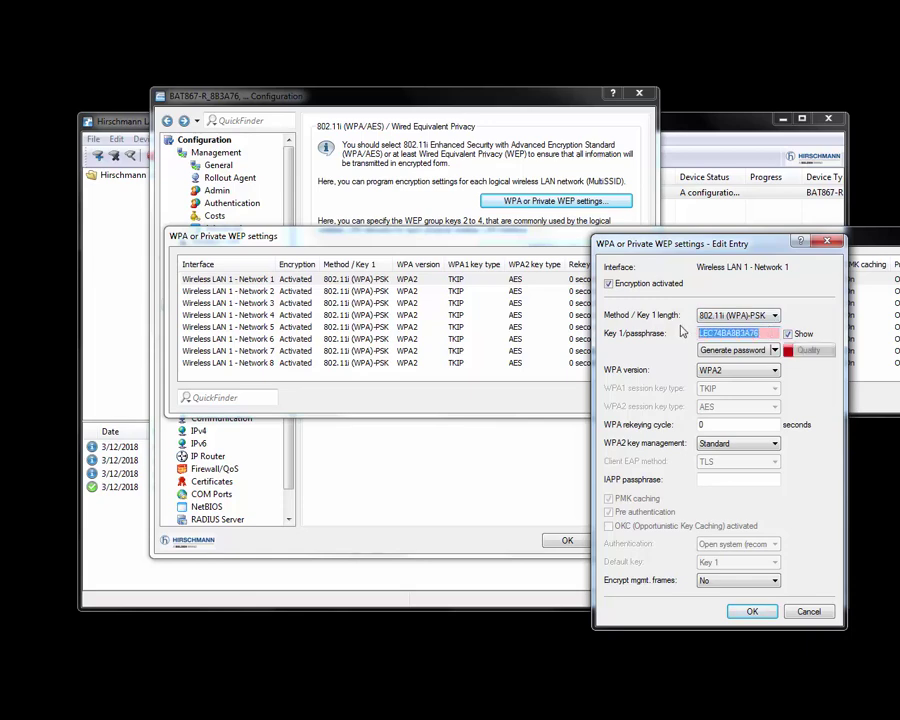
key(BackSpace)
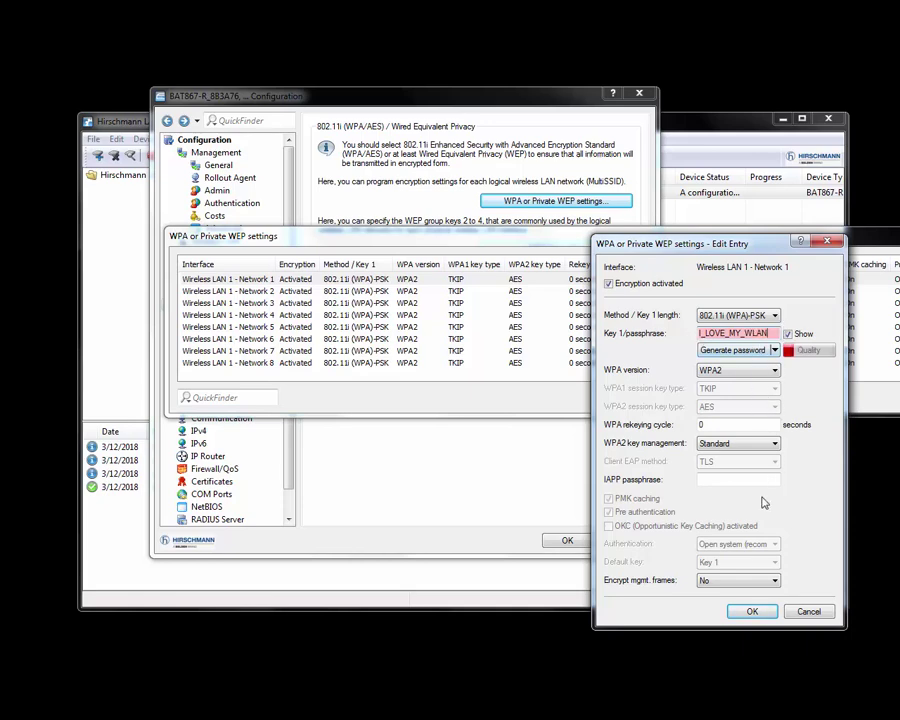
click(752, 612)
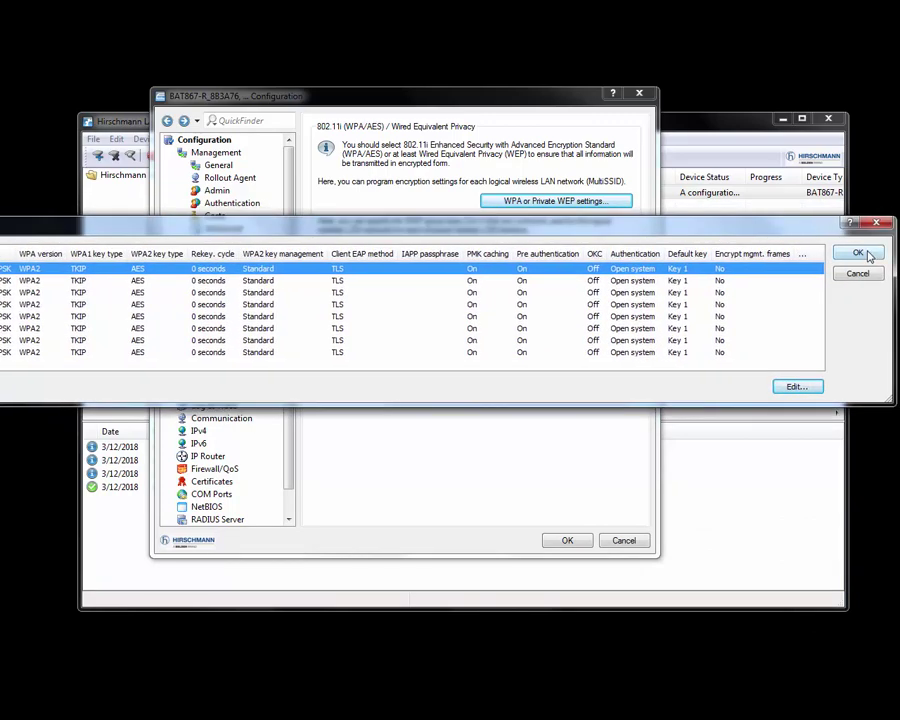
click(858, 253)
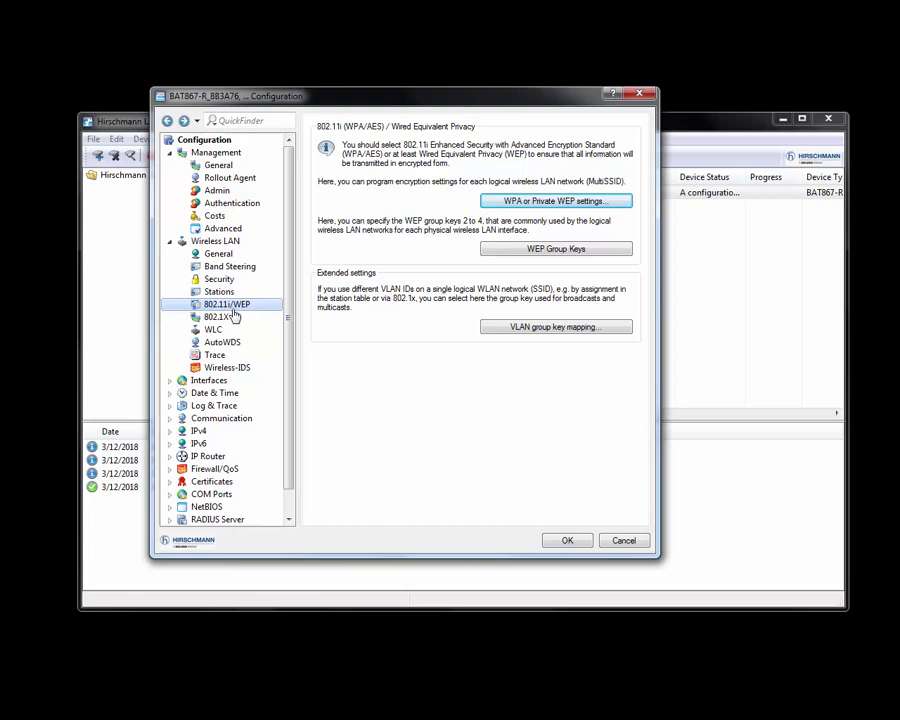
Open the DHCP networks table under IPv4 > DHCPv4, listing INTRANET and DMZ
click(170, 431)
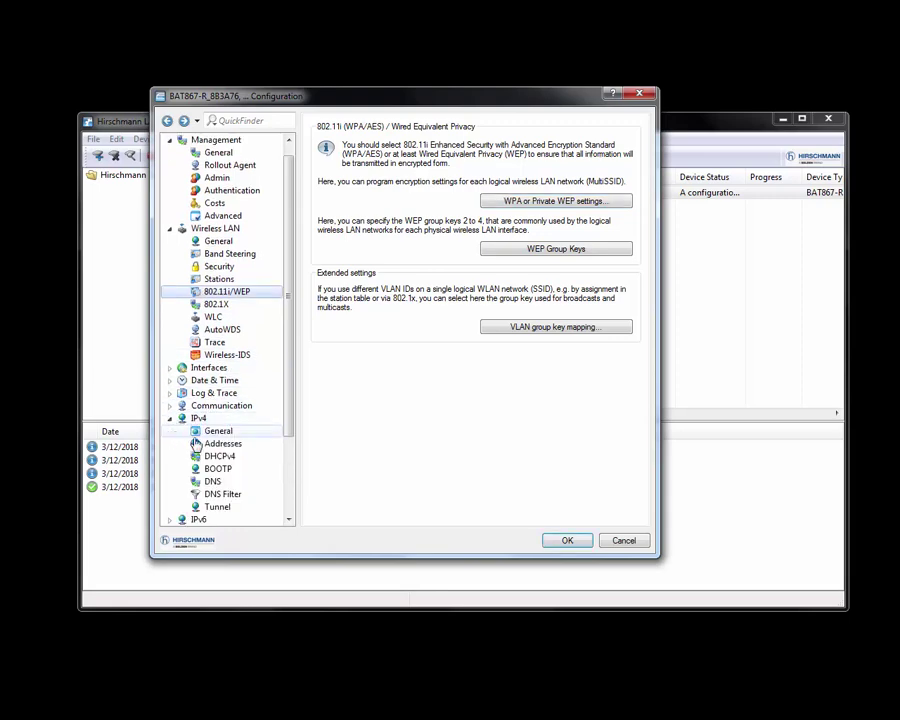
click(222, 458)
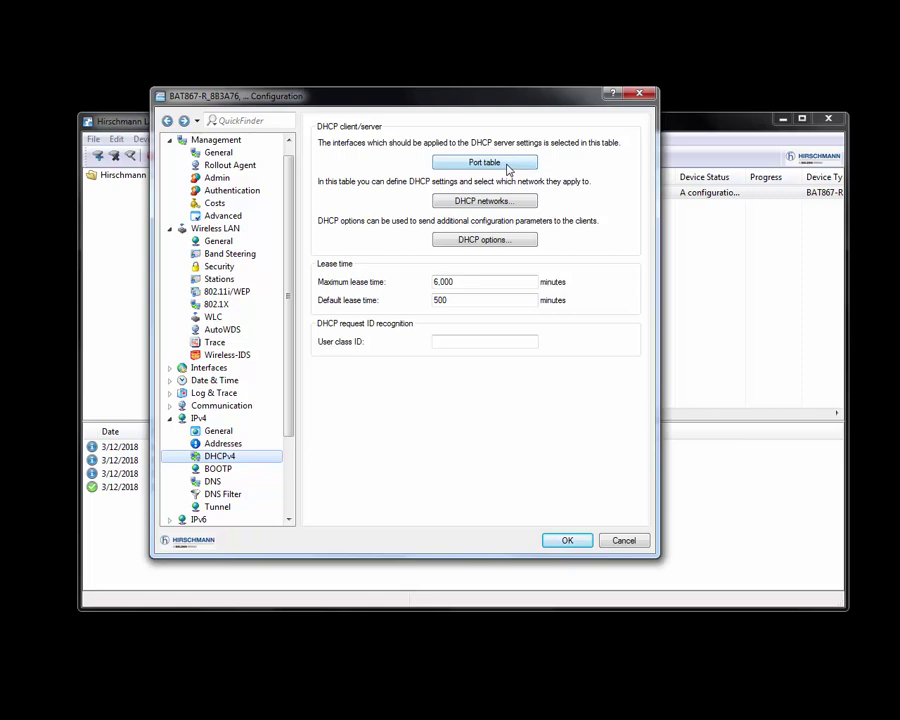
click(486, 201)
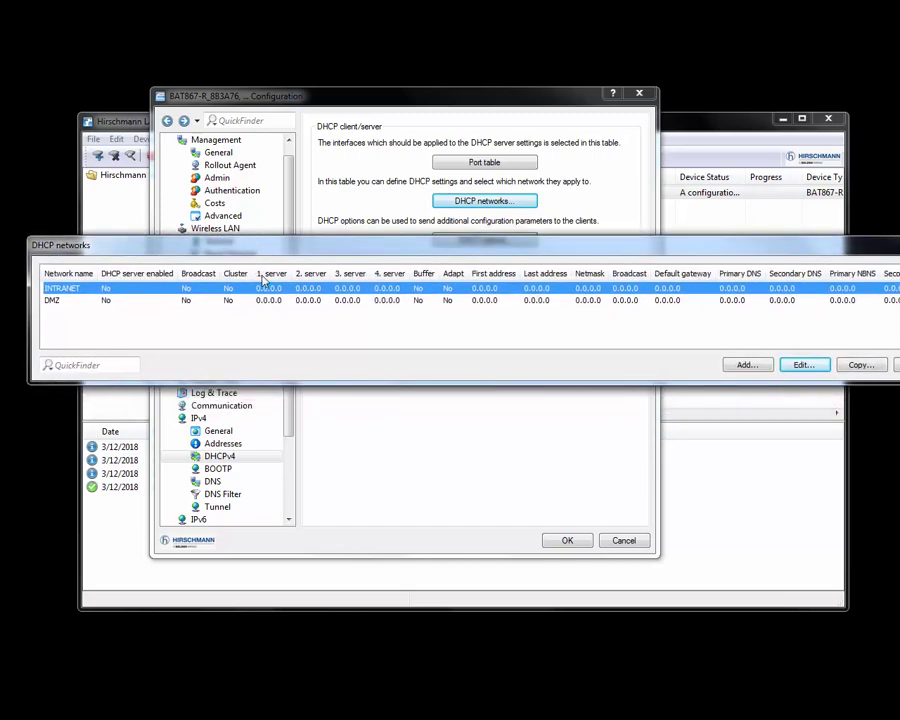
Enable the DHCP server on the INTRANET network entry
double_click(265, 292)
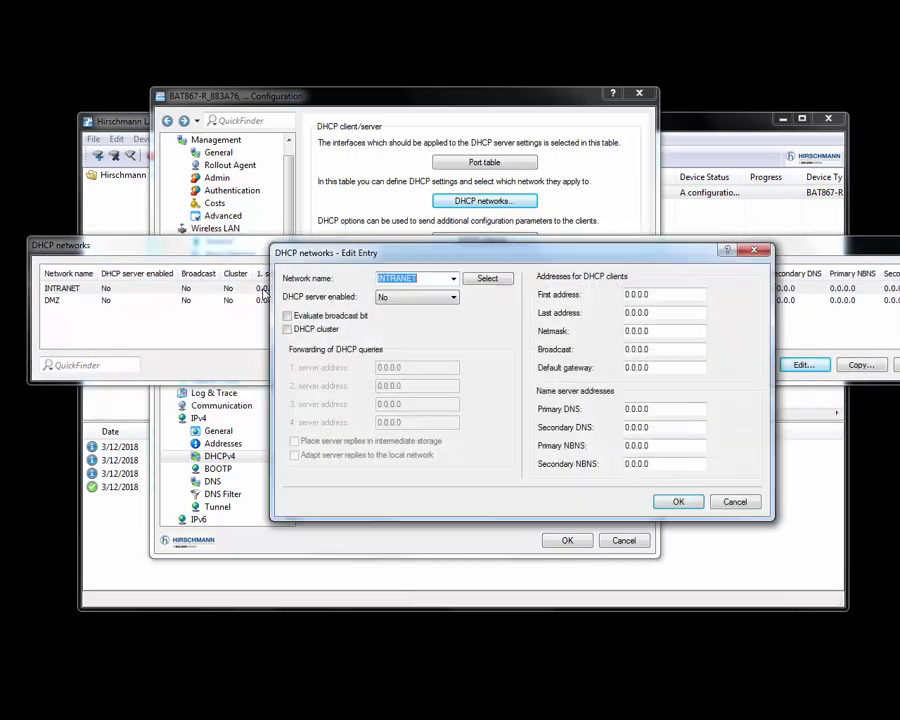
click(451, 298)
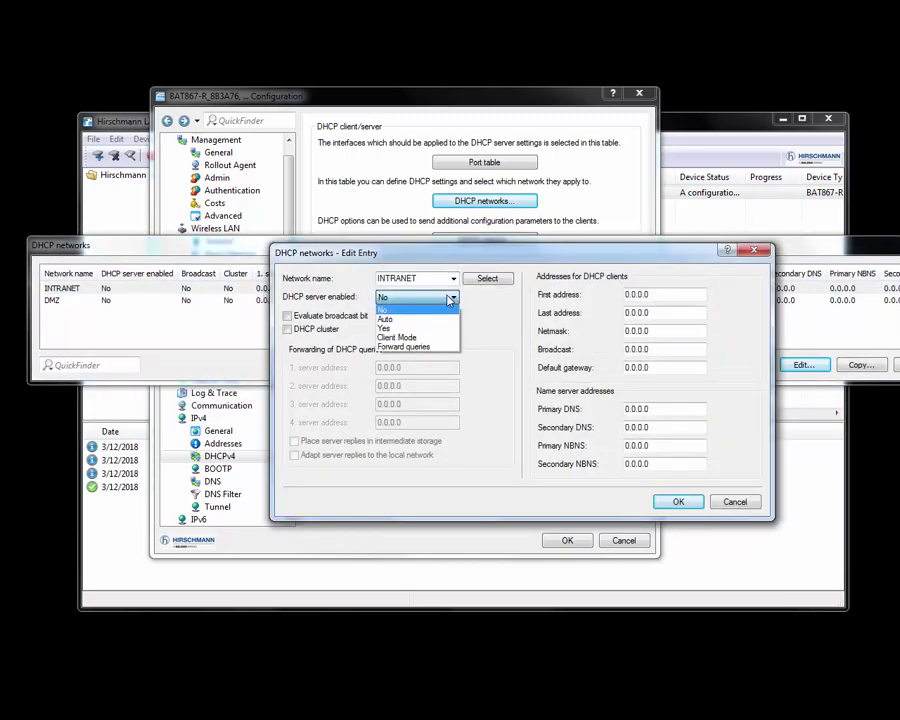
click(406, 330)
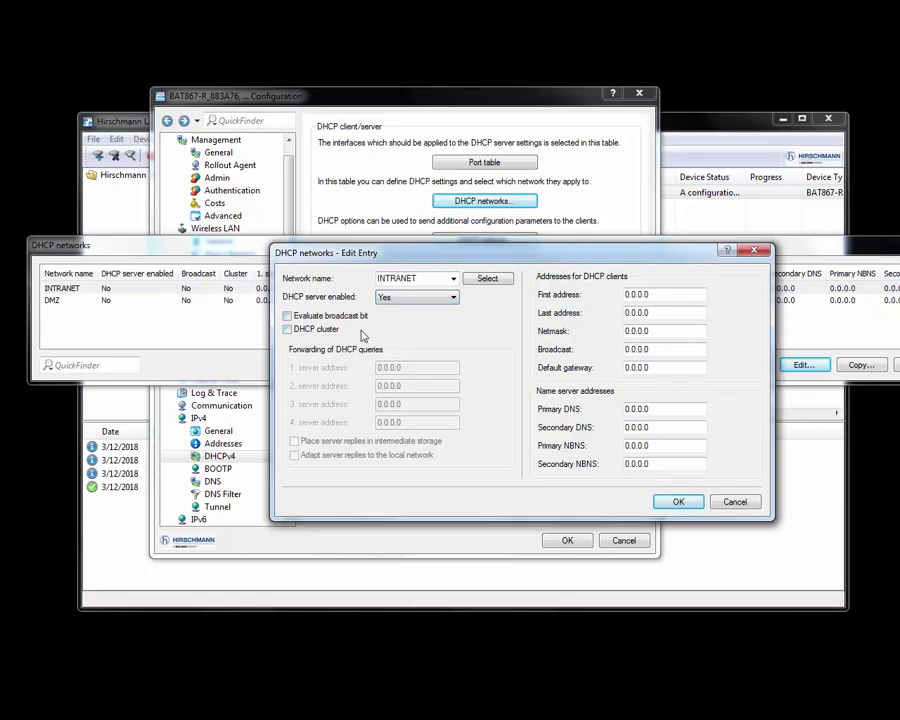
drag(493, 257, 326, 246)
Set the DHCP range 10.10.10.55–10.10.10.65 with netmask 255.255.255.0
drag(492, 284, 432, 292)
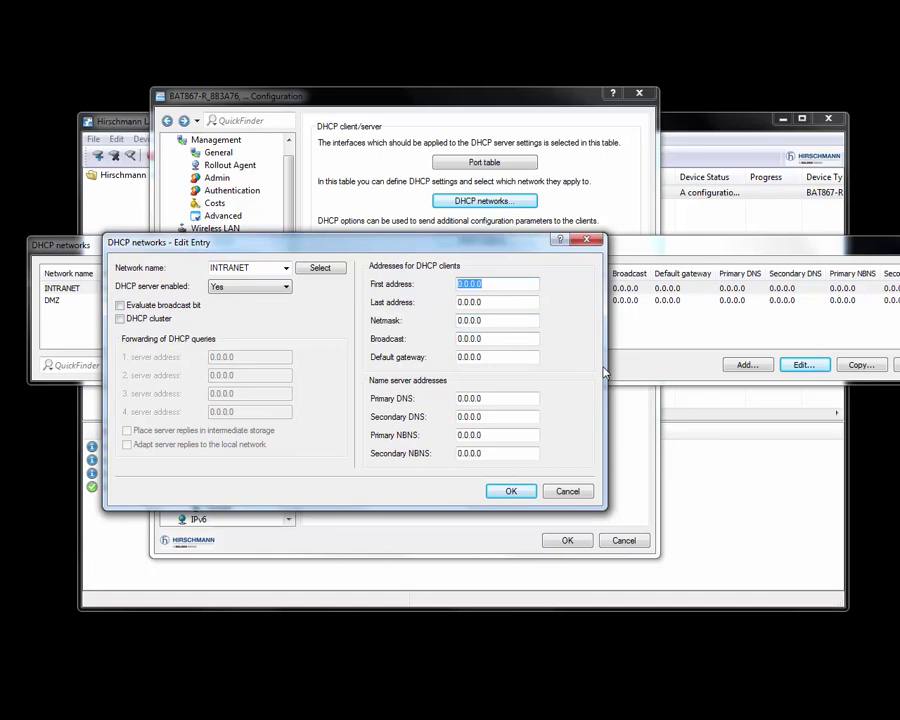
text(1)
drag(494, 302, 431, 301)
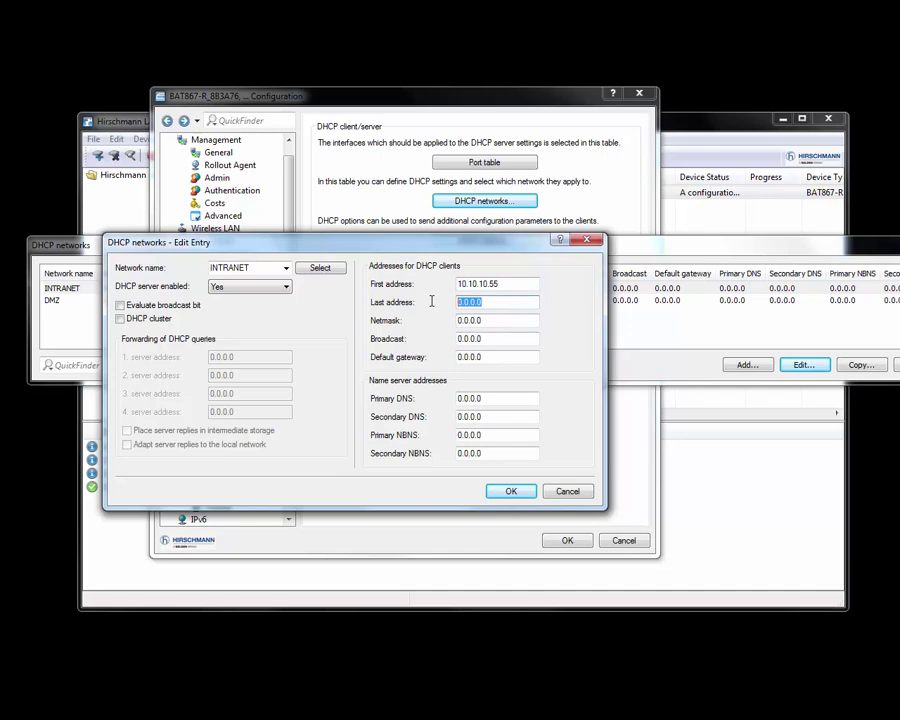
text(10)
drag(500, 319, 410, 319)
text(255.255.255)
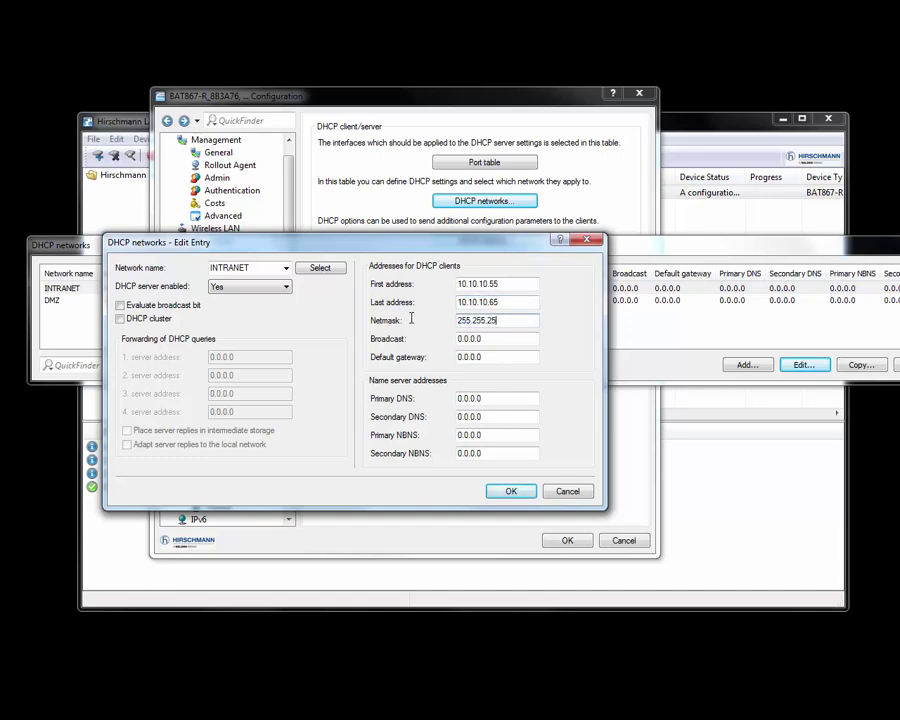
click(510, 357)
Save the INTRANET entry and write the configuration to the access point
click(511, 491)
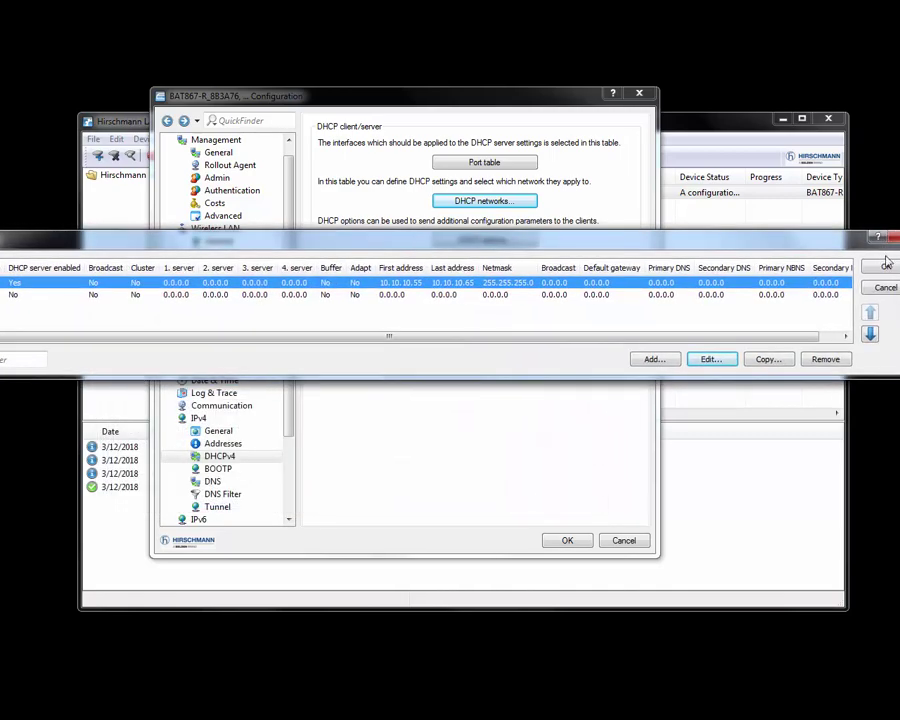
click(885, 263)
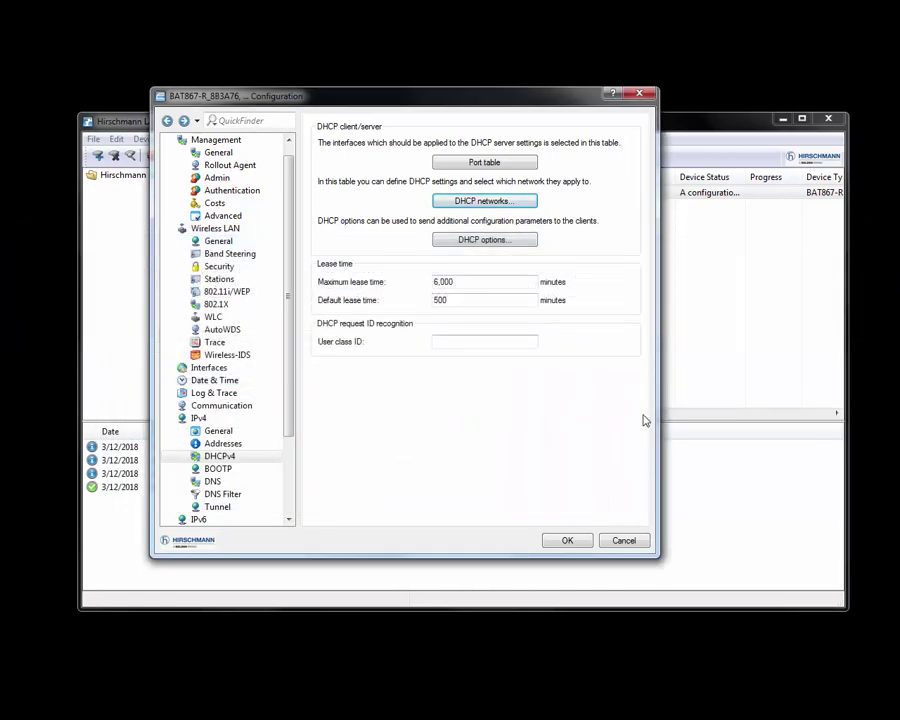
click(570, 541)
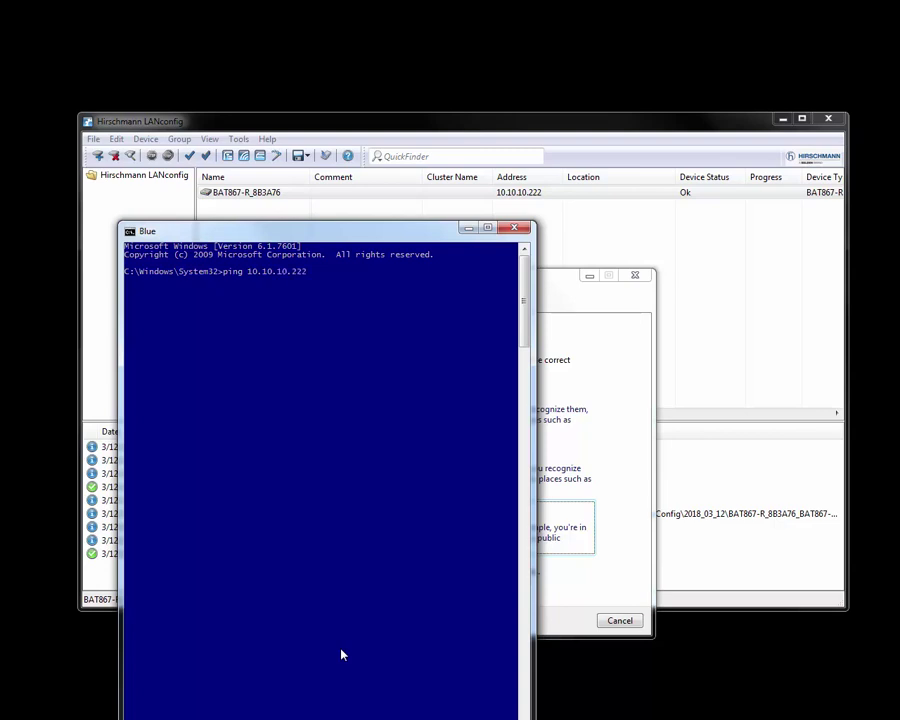
Ping 10.10.10.222, close the console, and mark MY_WLAN as a Work network
key(Return)
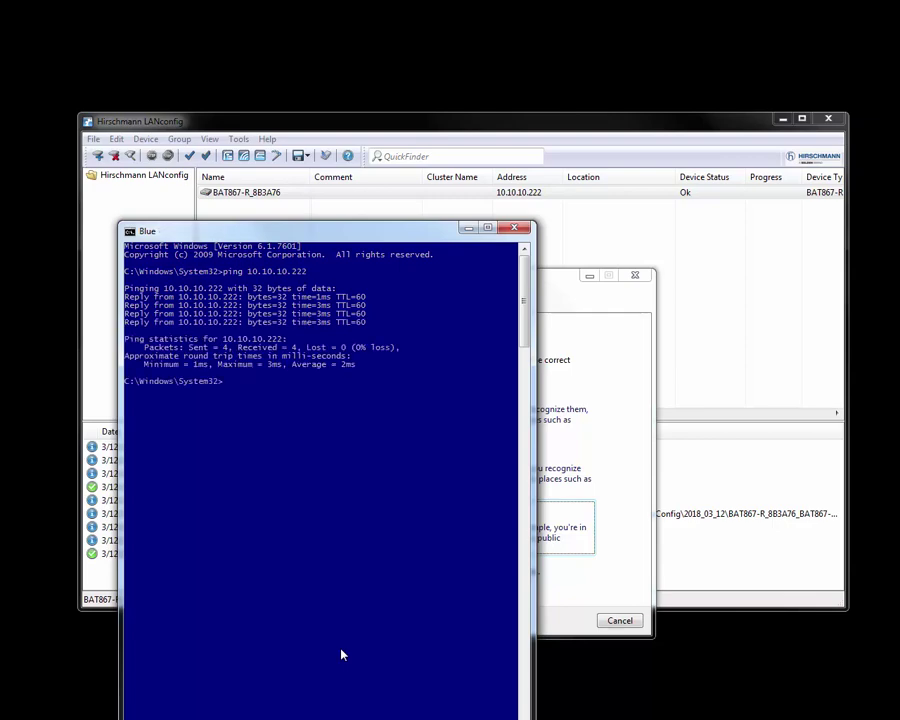
key(alt+F4)
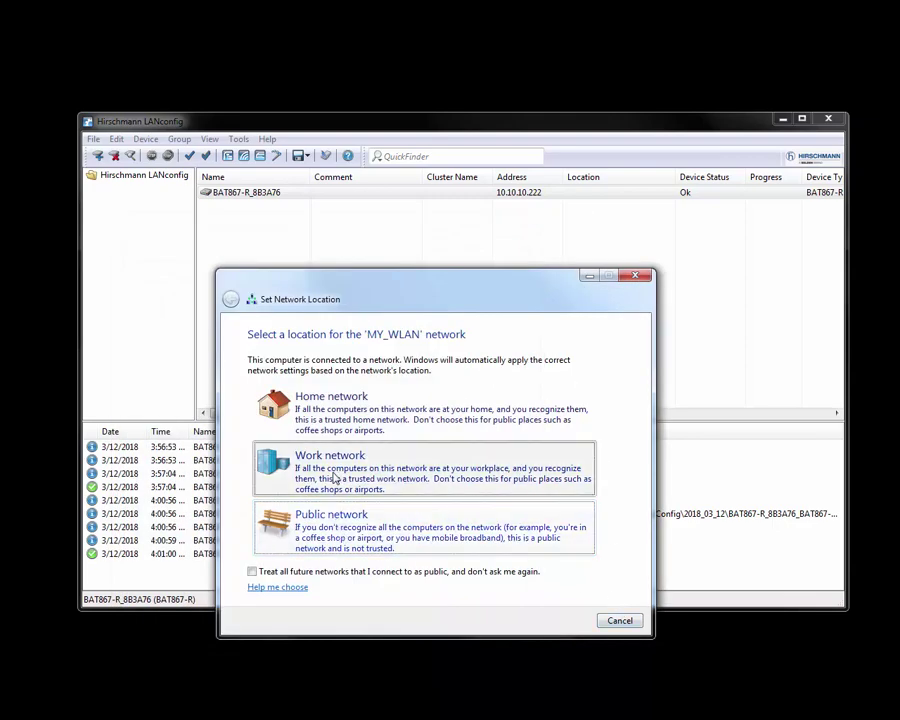
click(281, 474)
click(620, 620)
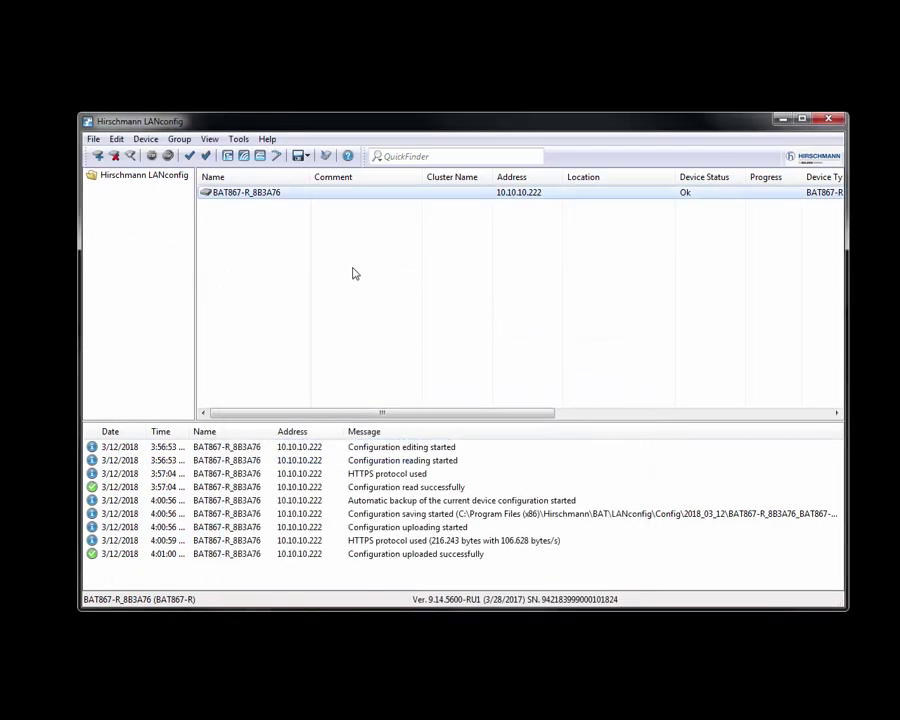
Check BAT867-R_8B3A76's connection properties, then reopen its configuration read from the device
right_click(270, 194)
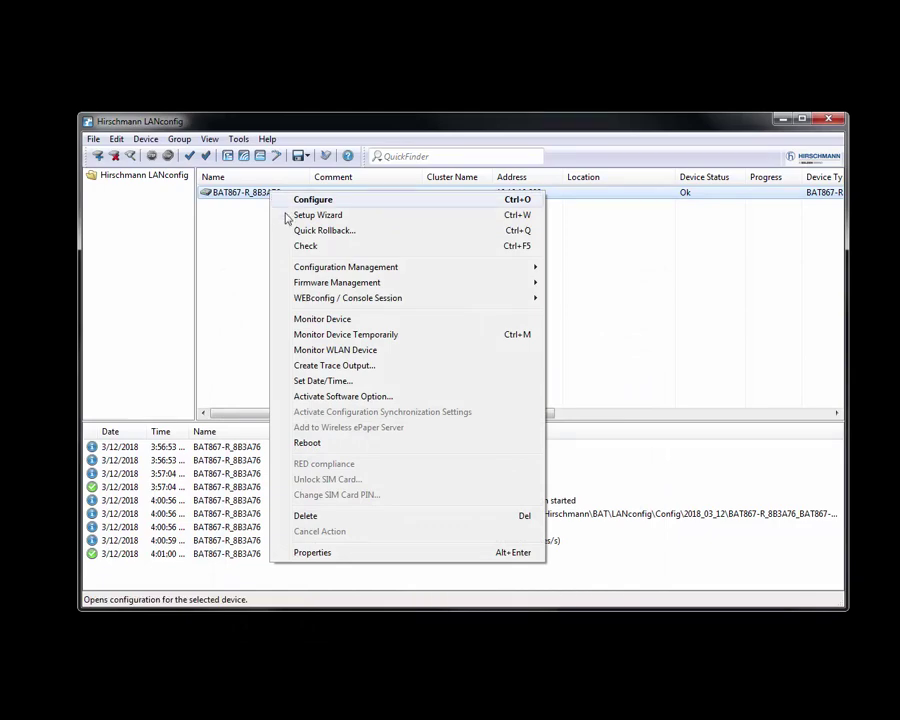
click(322, 551)
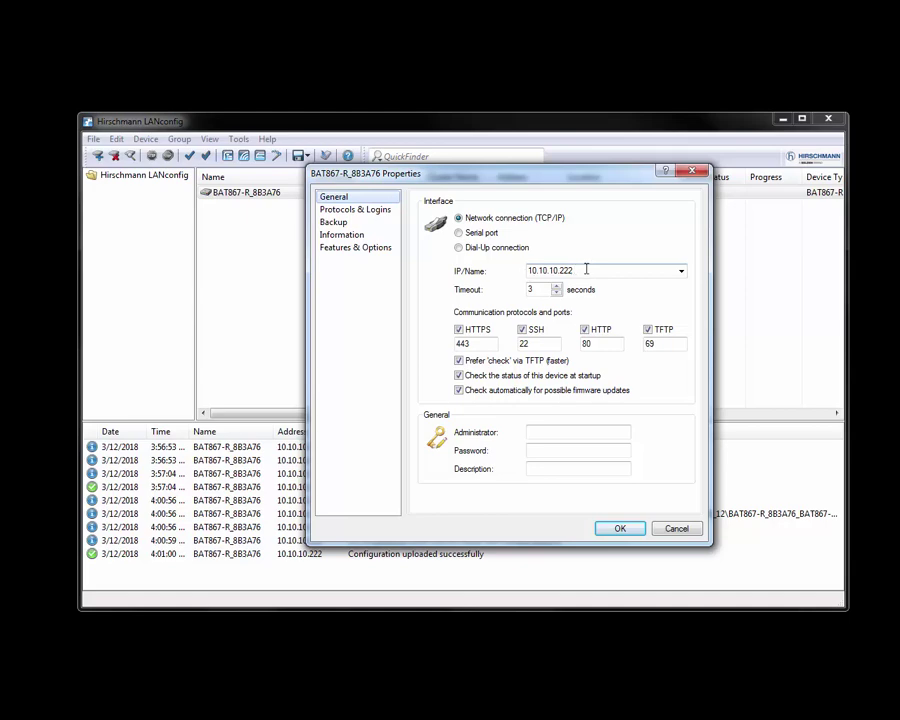
click(622, 529)
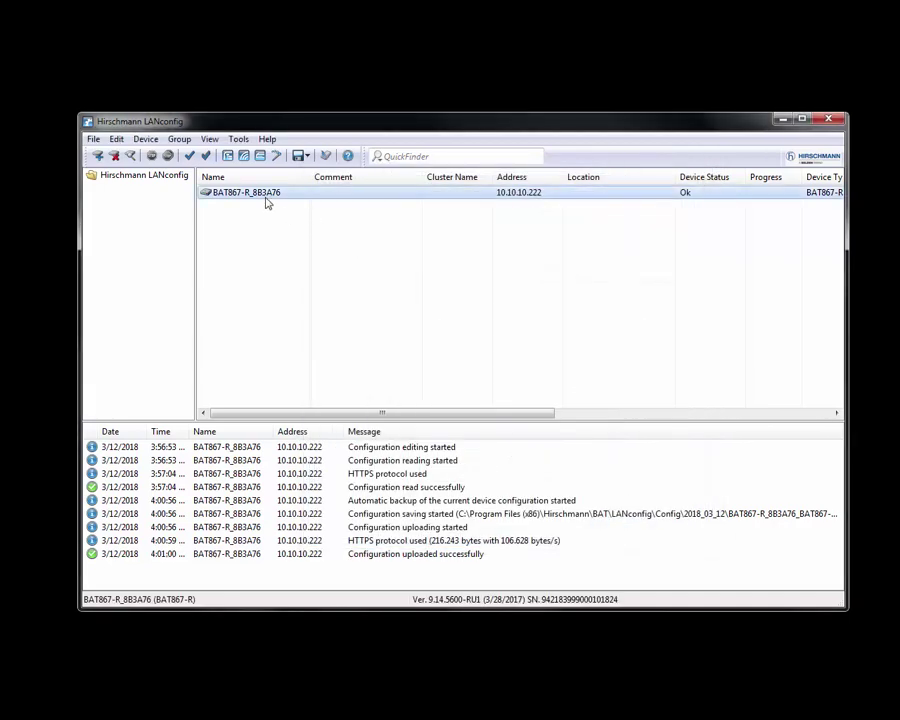
right_click(266, 200)
click(285, 202)
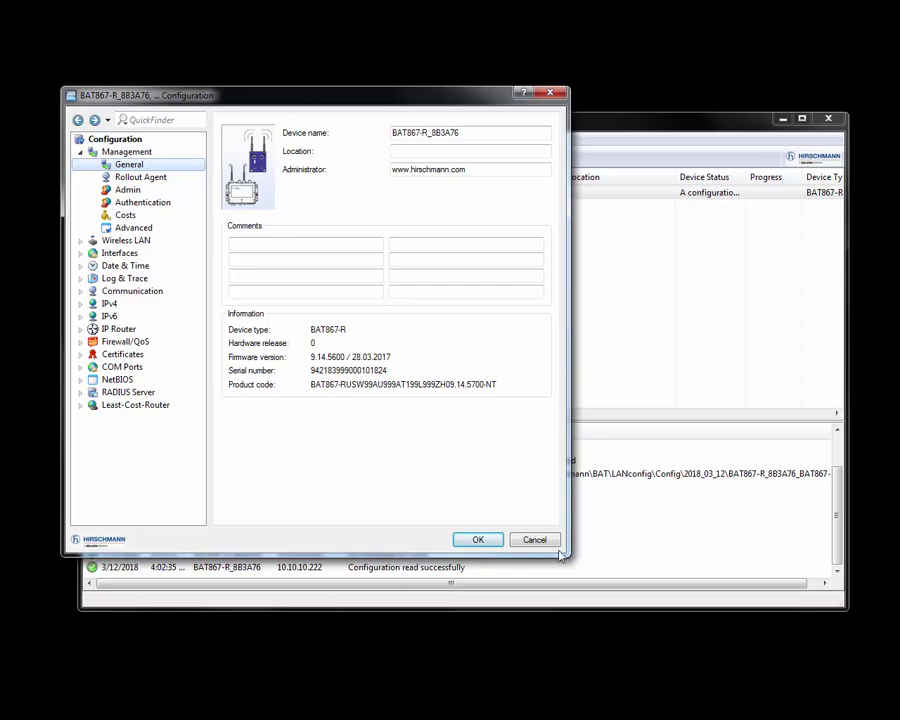
Review interface 1's physical WLAN settings: operation mode, band and channel, performance, client mode
click(82, 243)
click(136, 256)
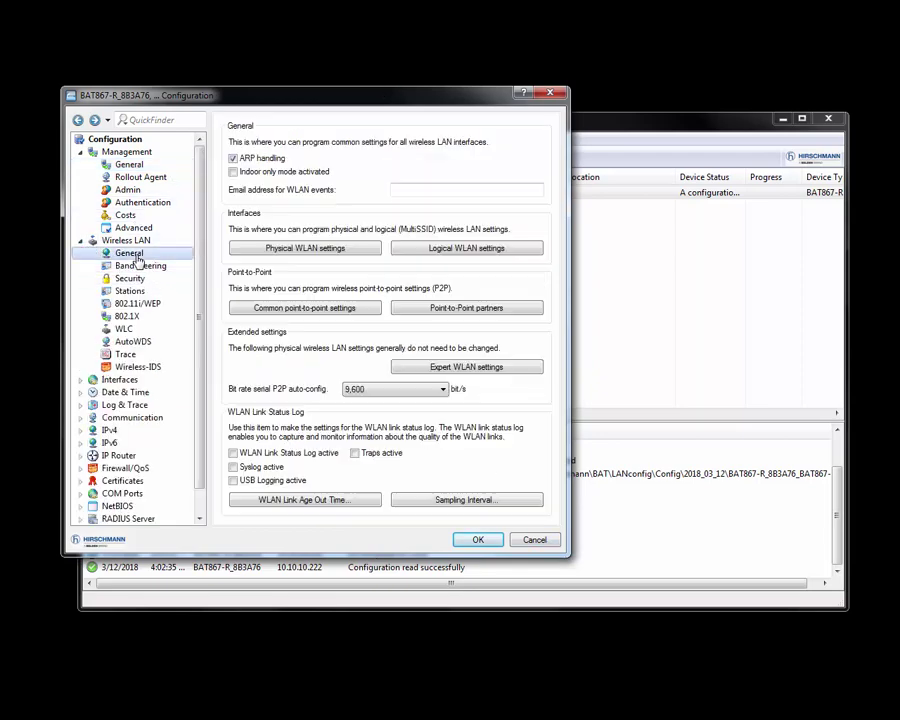
click(340, 249)
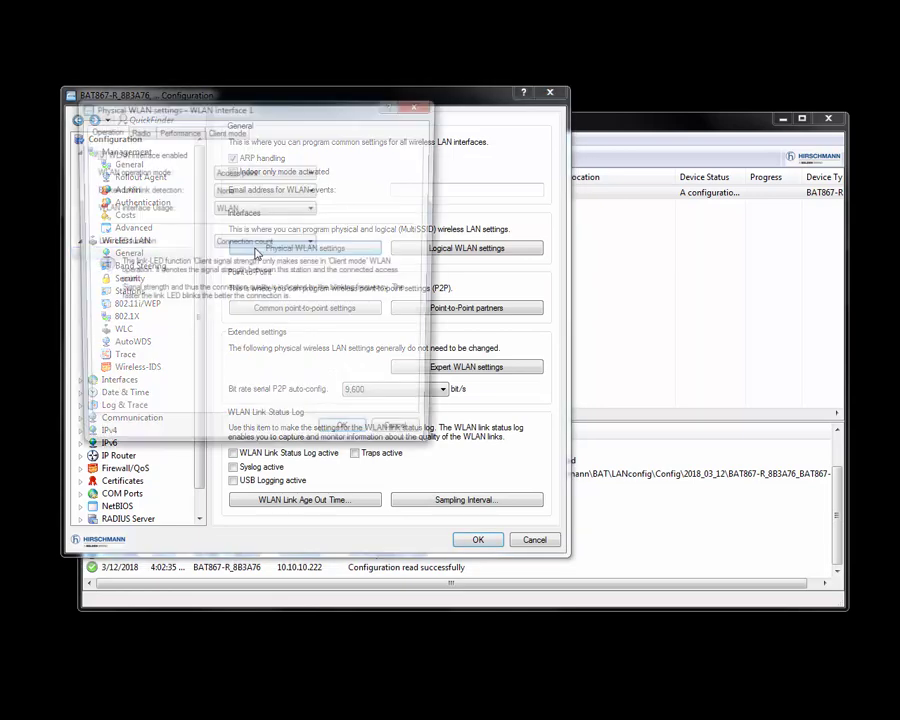
click(262, 172)
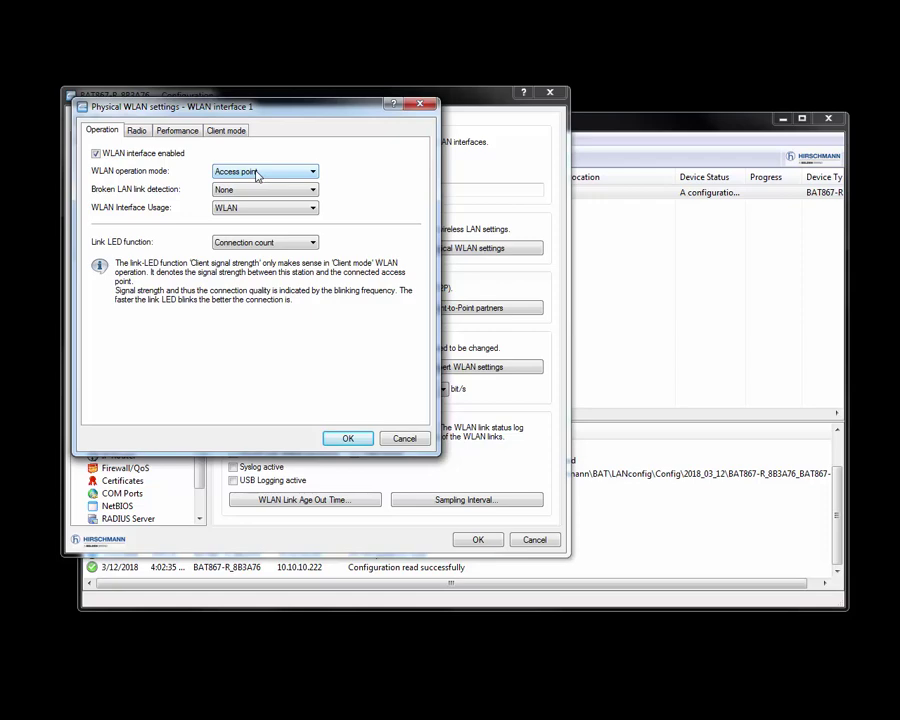
click(136, 131)
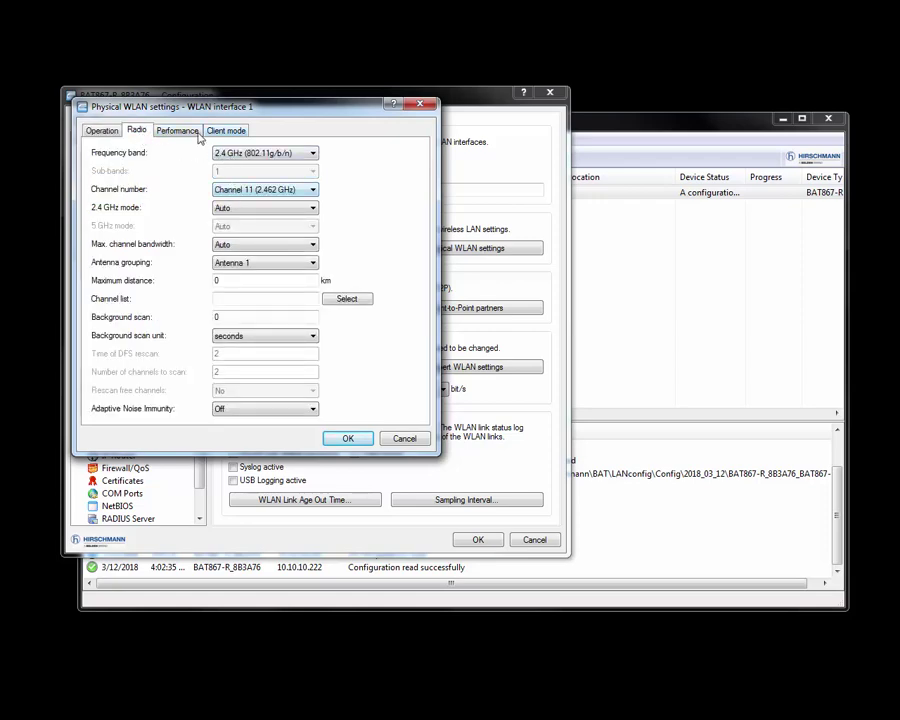
click(180, 131)
click(226, 131)
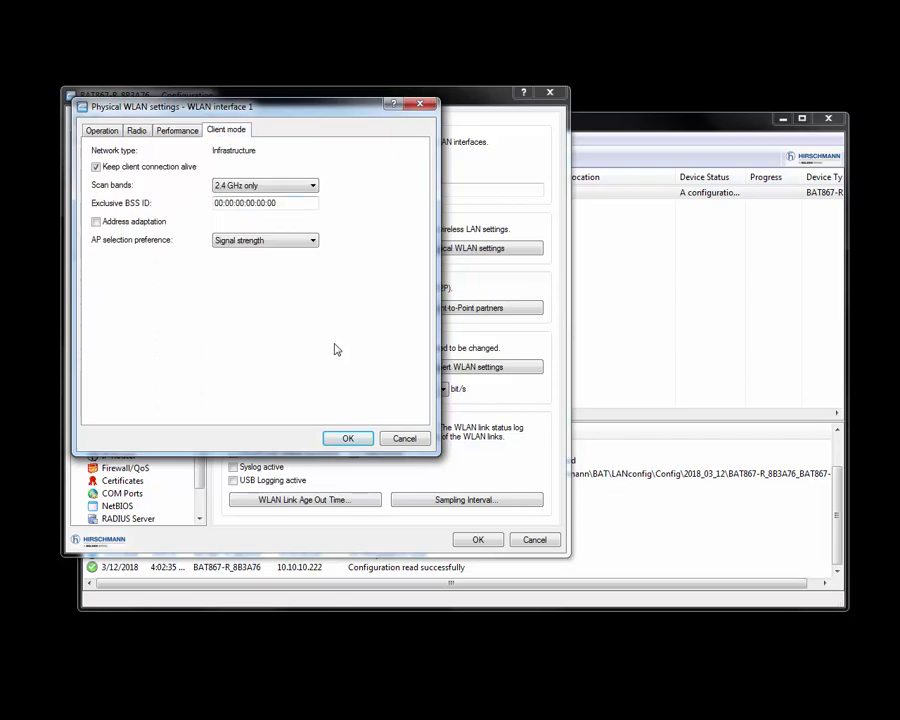
click(348, 438)
Confirm the logical WLAN settings of Network 1 with SSID MY_WLAN
click(464, 249)
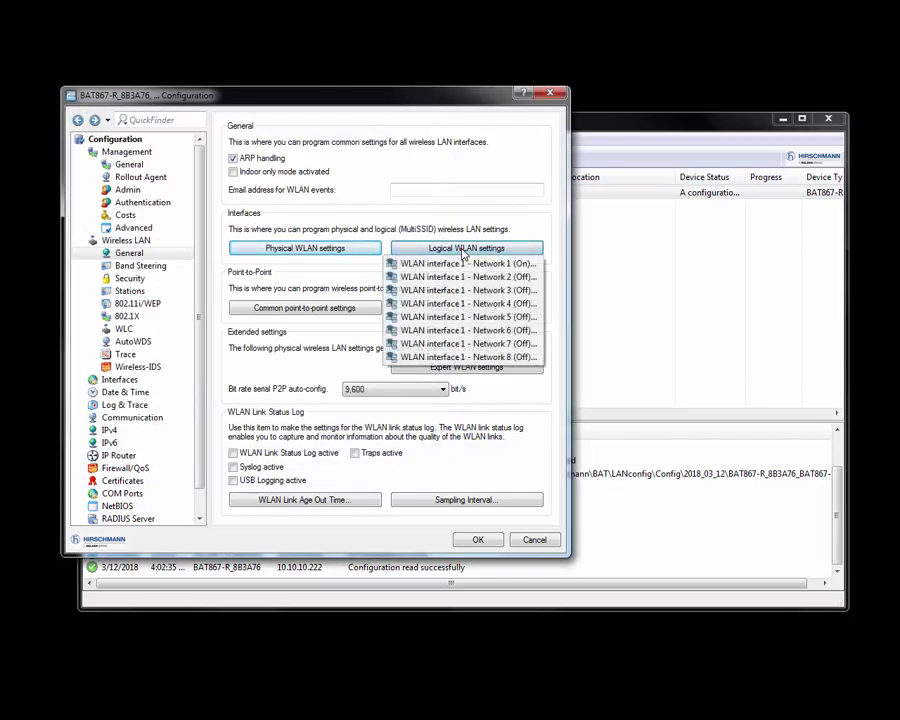
click(459, 263)
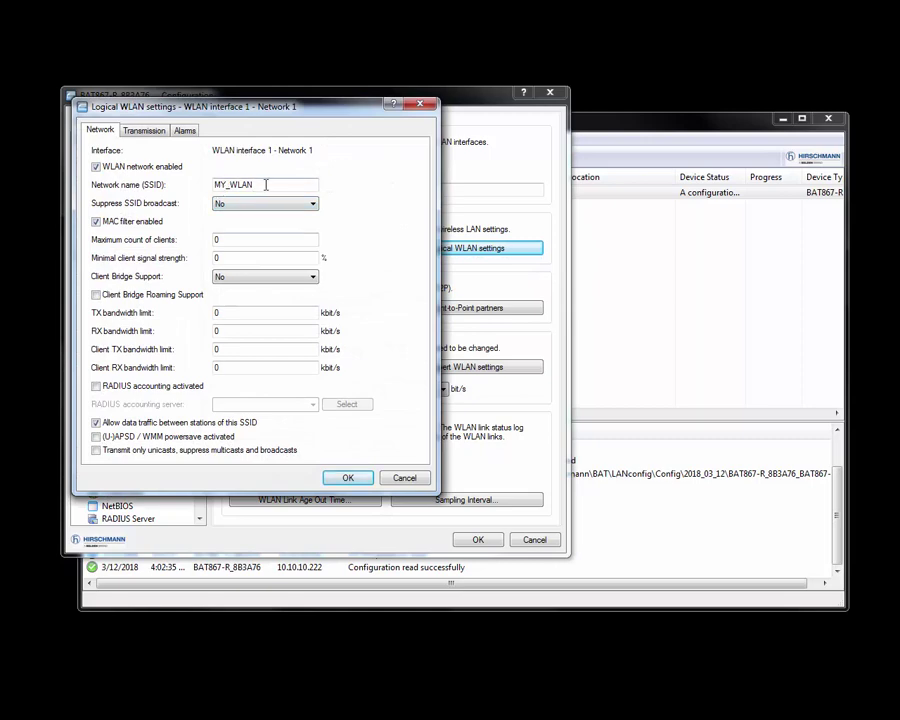
click(348, 477)
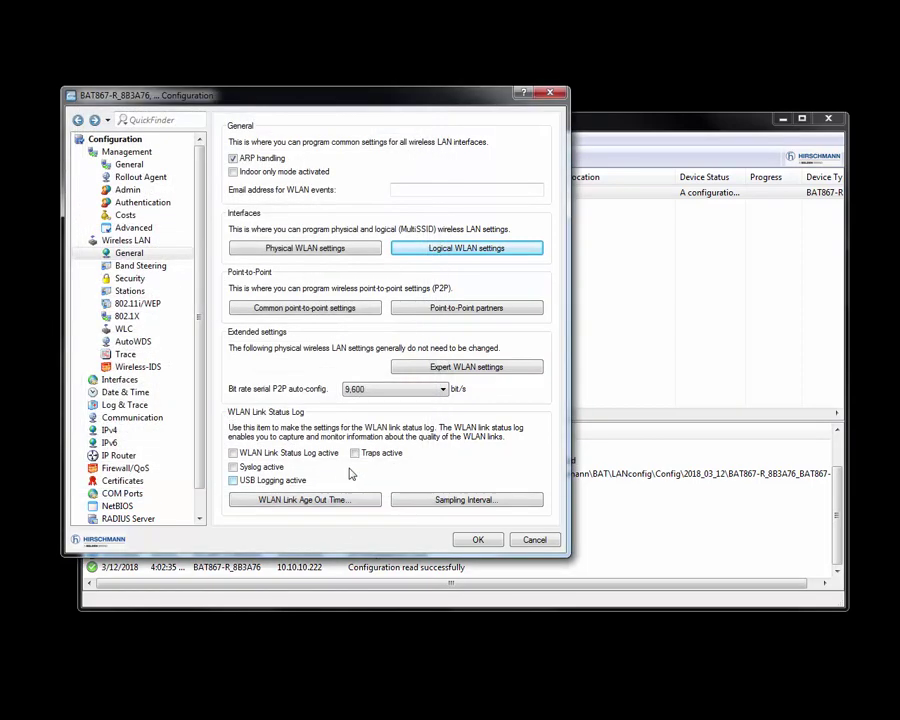
Verify Network 1's encryption entry uses WPA2-PSK, revealing its passphrase
click(135, 304)
click(428, 202)
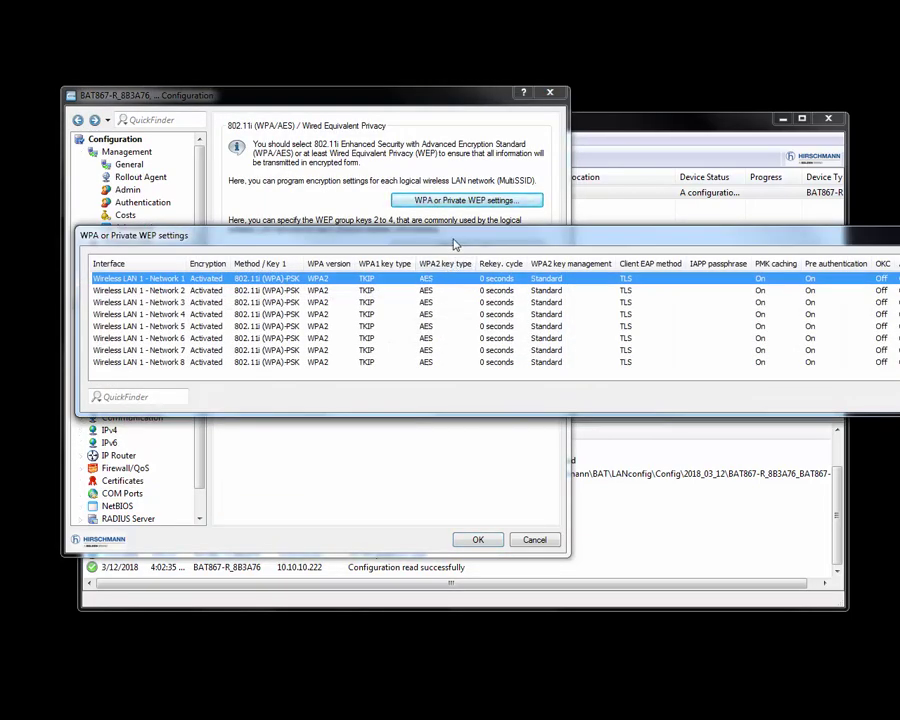
drag(452, 242, 300, 260)
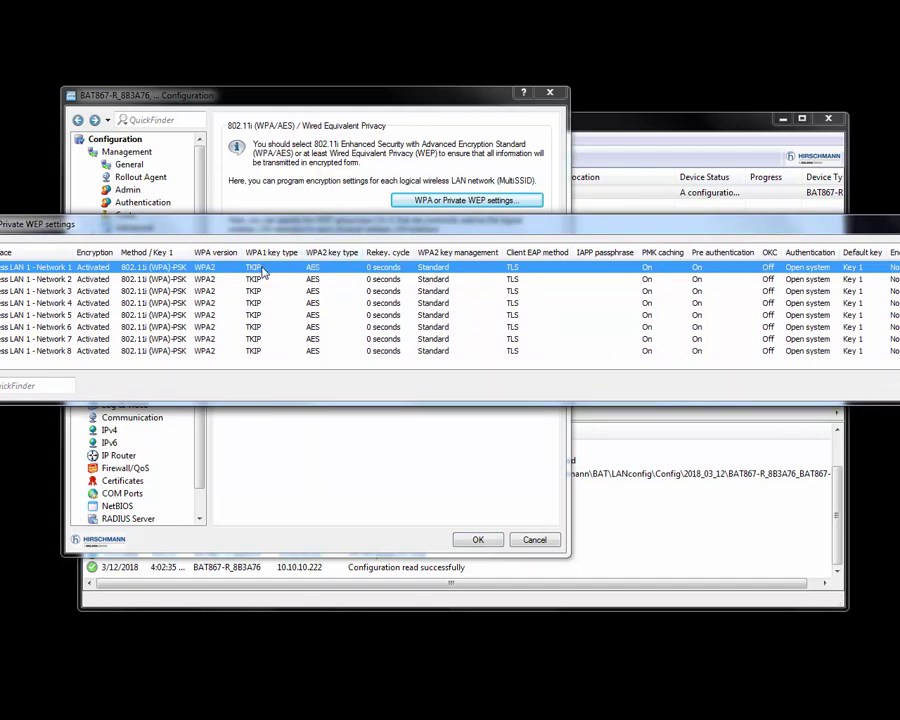
double_click(263, 270)
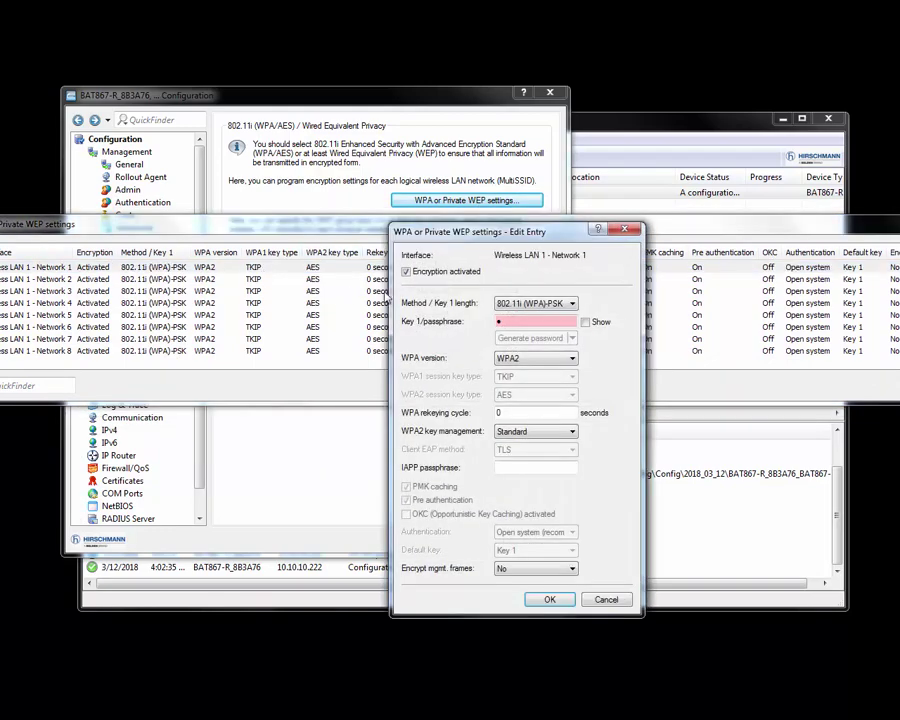
click(586, 322)
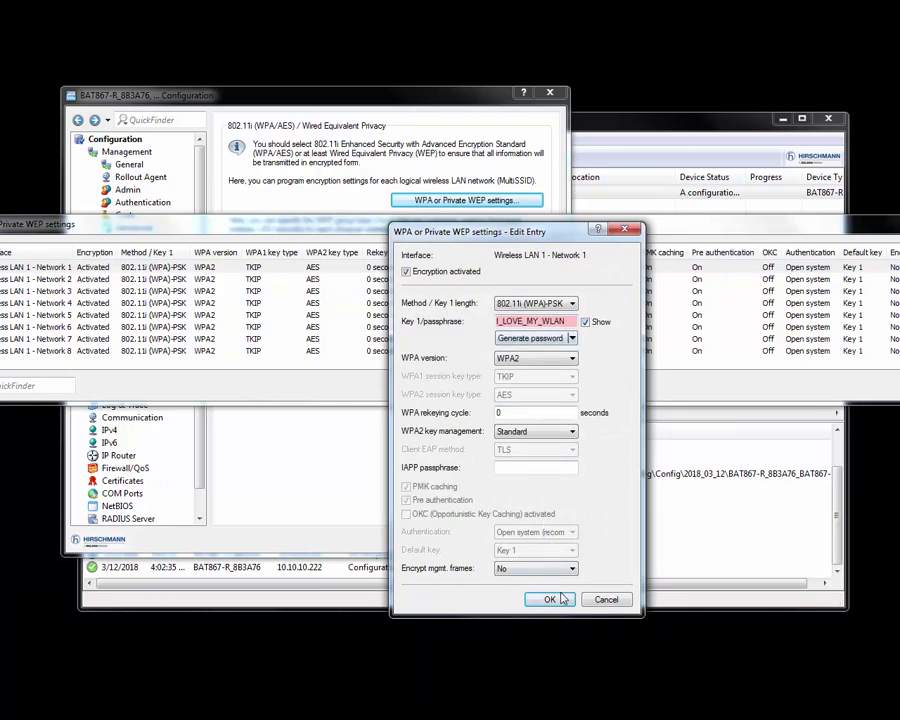
click(605, 598)
drag(862, 229, 700, 238)
click(809, 262)
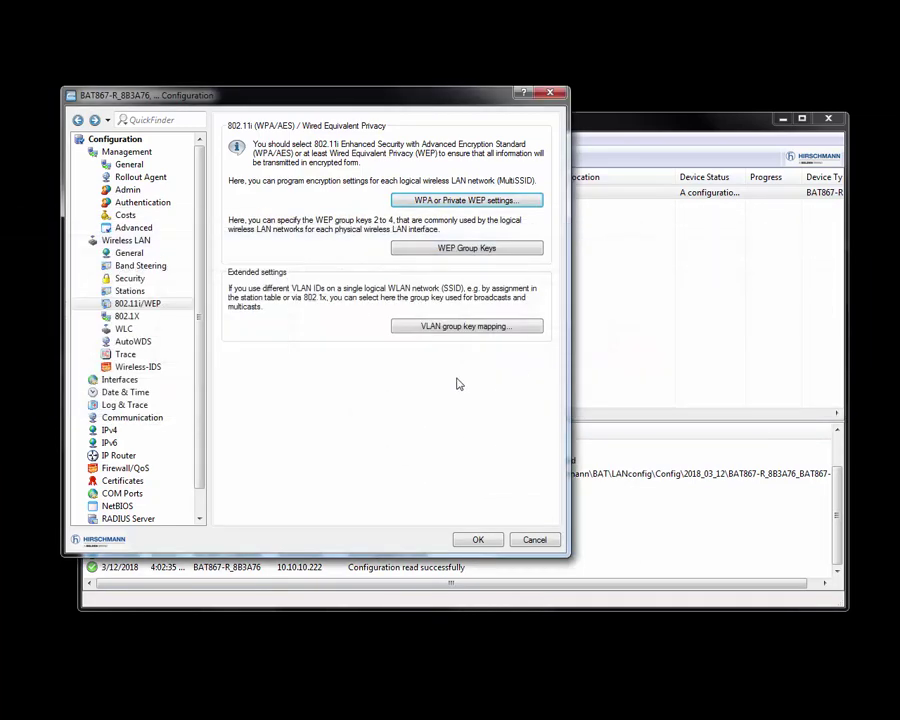
Open the INTRANET entry in the IPv4 > DHCPv4 DHCP networks table
click(82, 431)
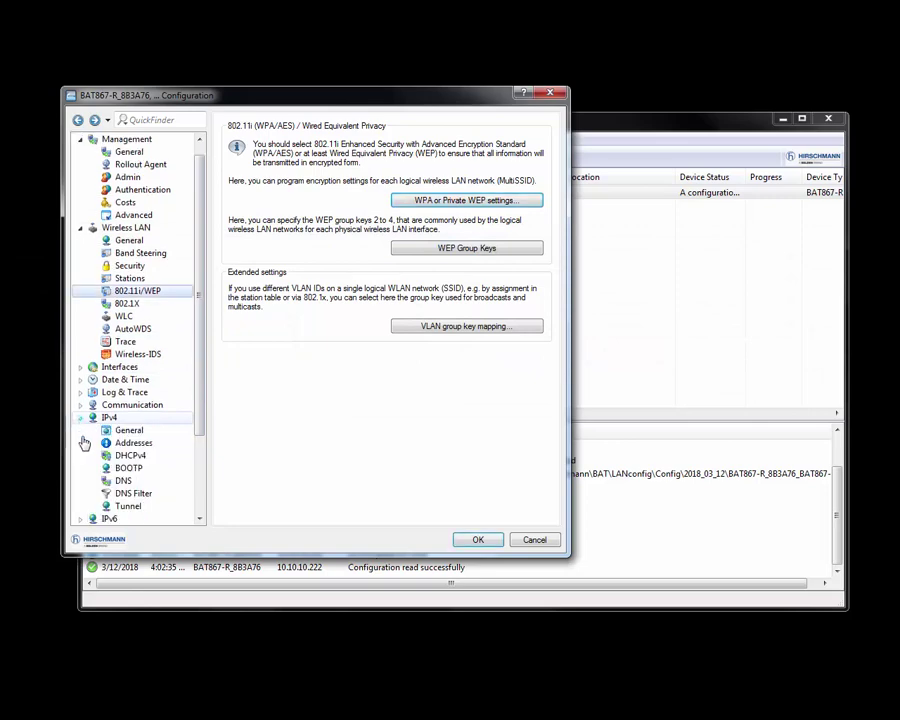
click(137, 456)
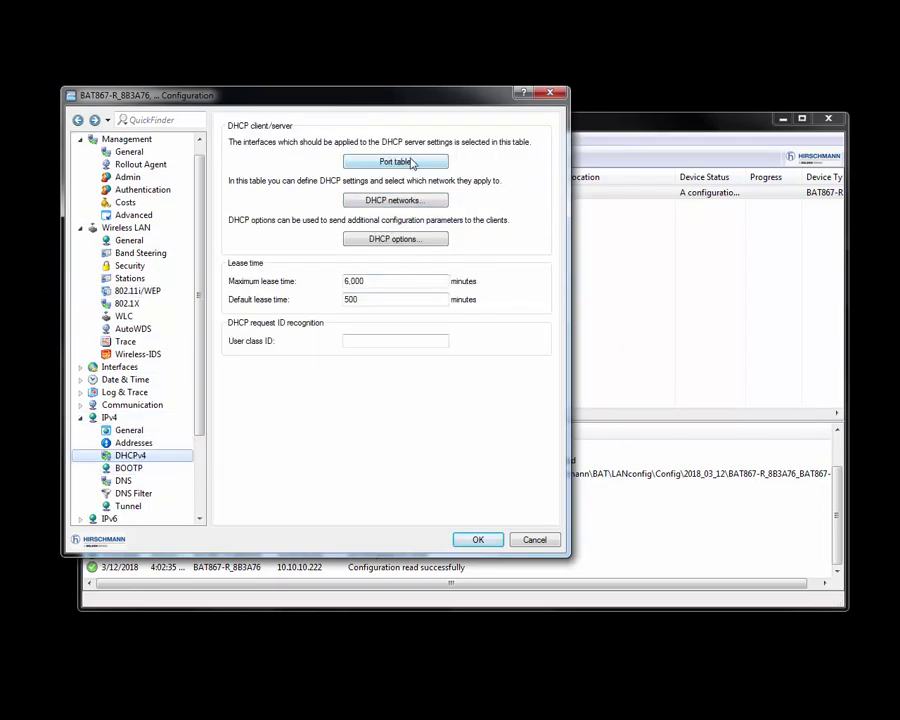
click(396, 201)
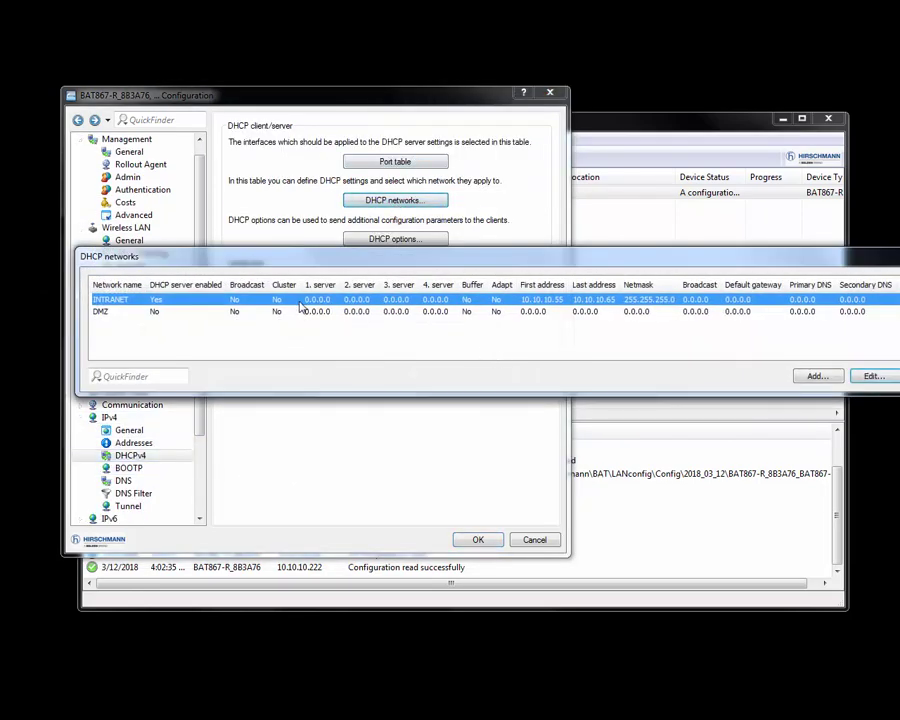
double_click(299, 303)
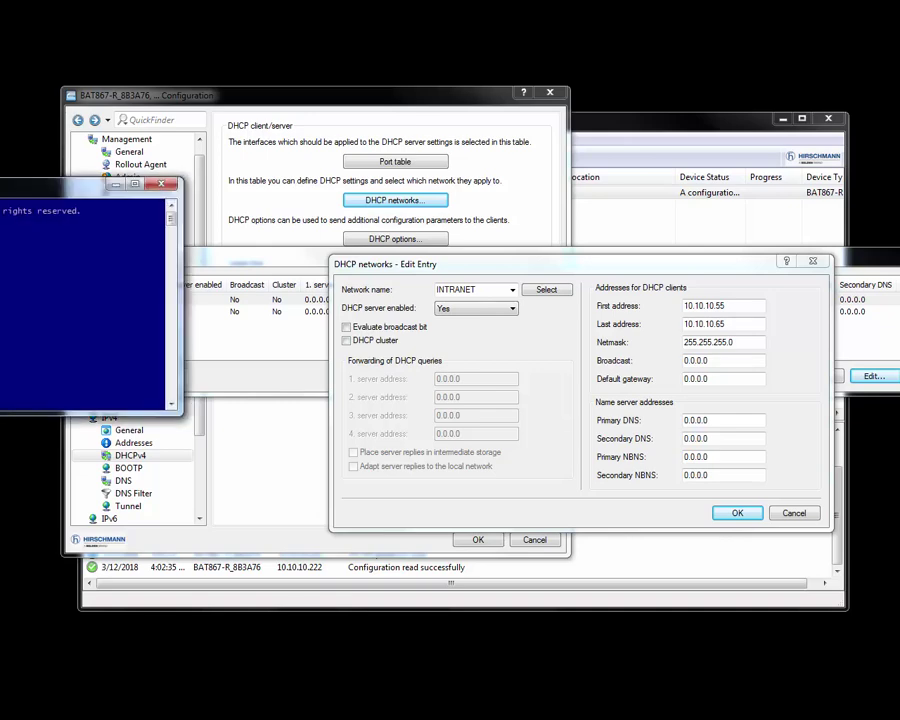
Run ipconfig and enlarge the console to read the WIFI adapter's 10.10.10.56 address
text(i)
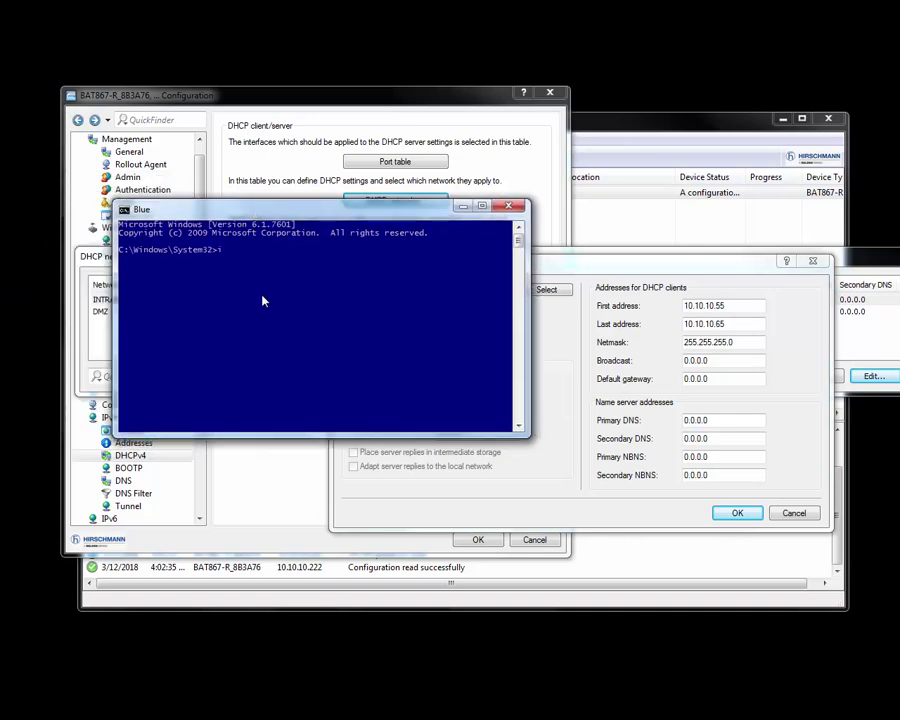
text(pconfig)
key(Return)
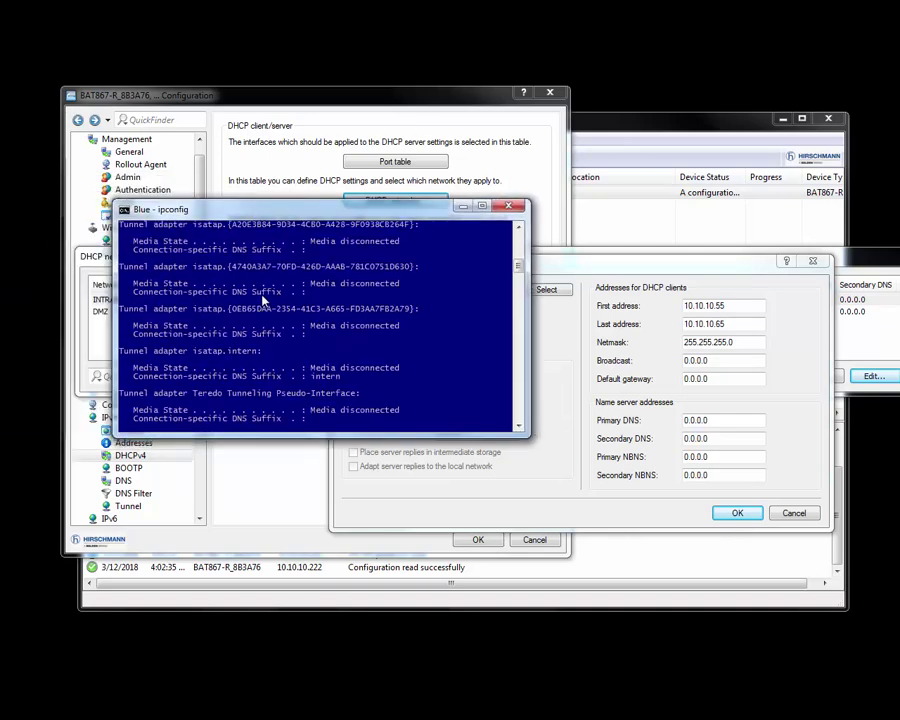
drag(237, 433, 260, 648)
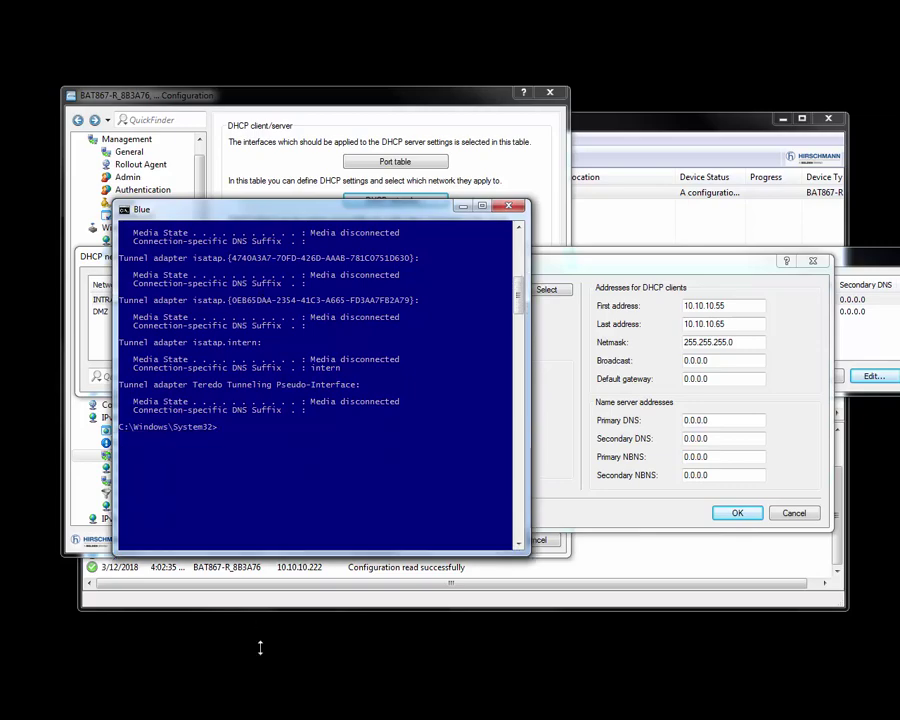
drag(291, 600, 290, 694)
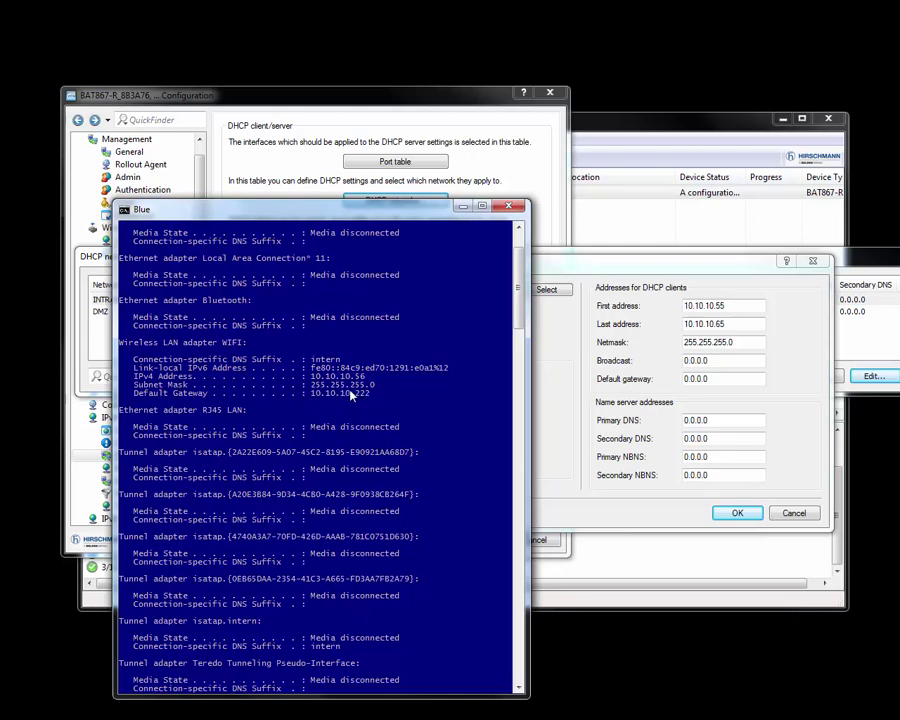
click(519, 210)
Confirm the INTRANET DHCP entry and networks table, then write the configuration to BAT867-R_8B3A76
click(737, 512)
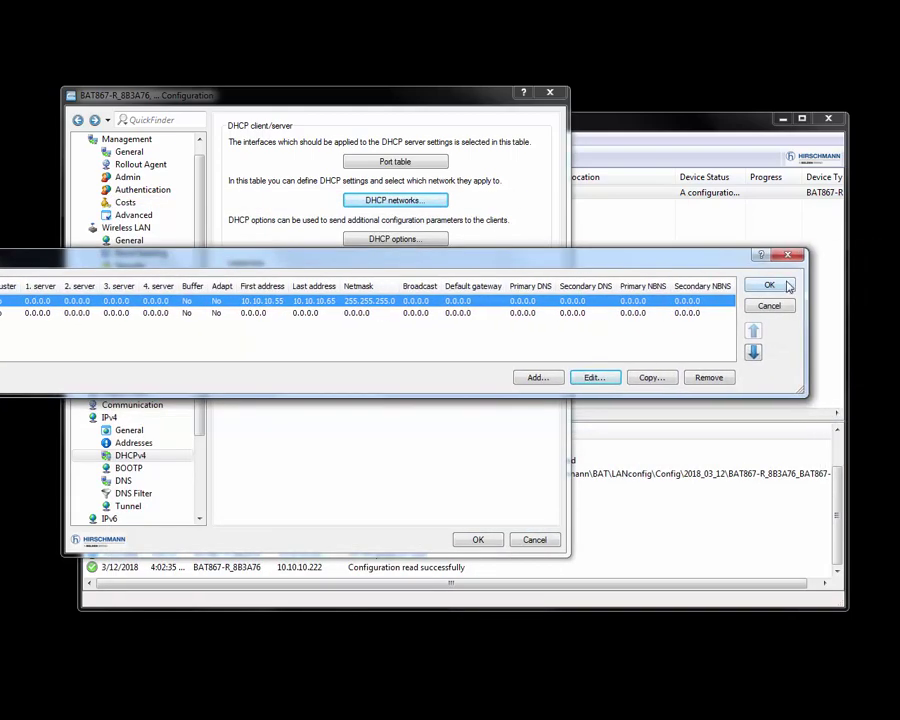
click(785, 284)
click(482, 539)
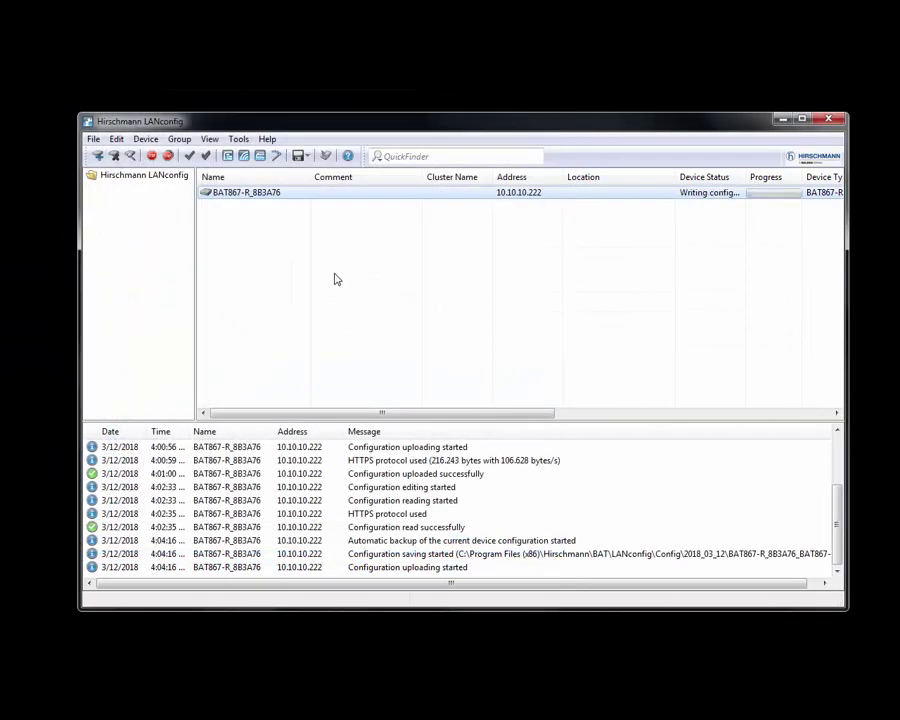